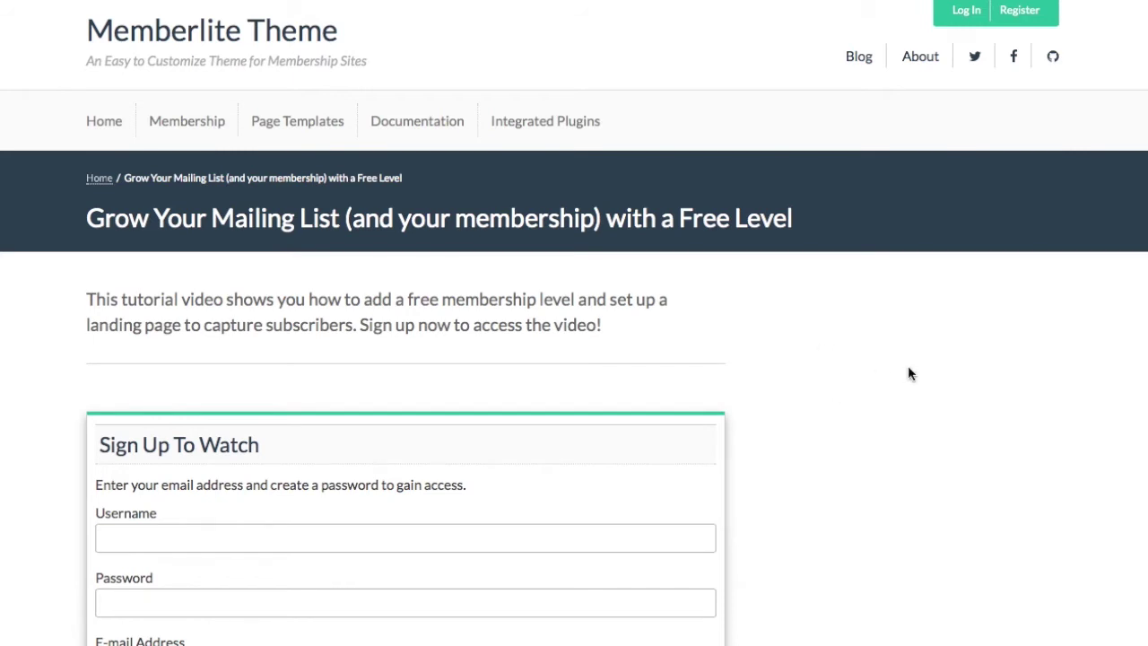
Start a new page from the logged-in WordPress site's New menu.
scroll(850, 376, "down", 1)
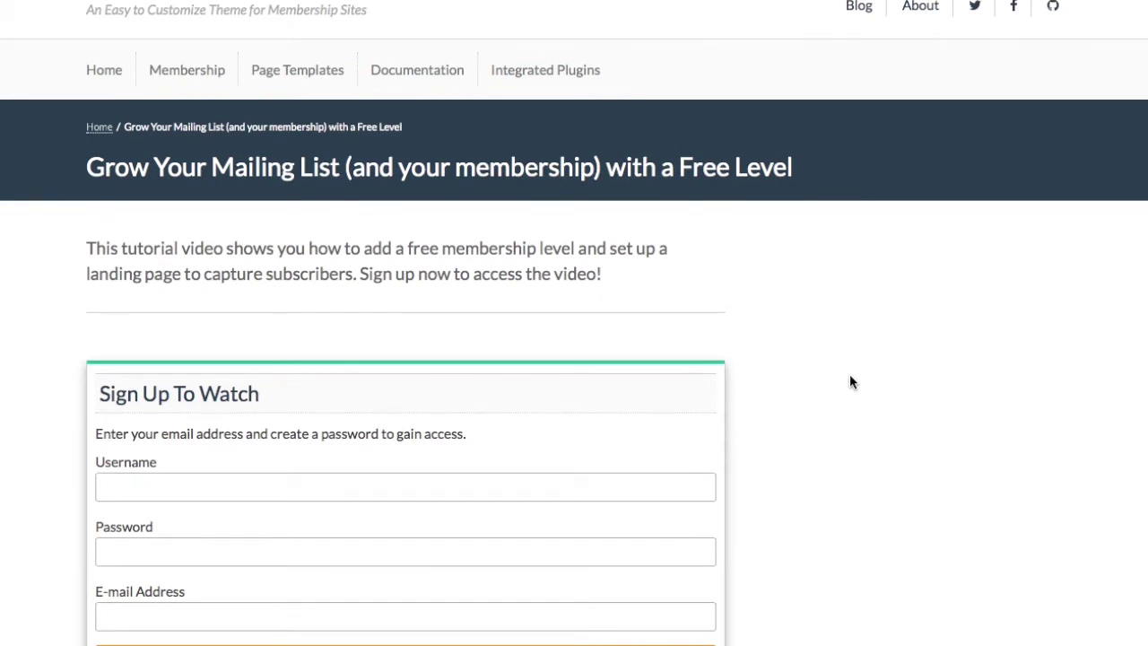
scroll(849, 376, "down", 1)
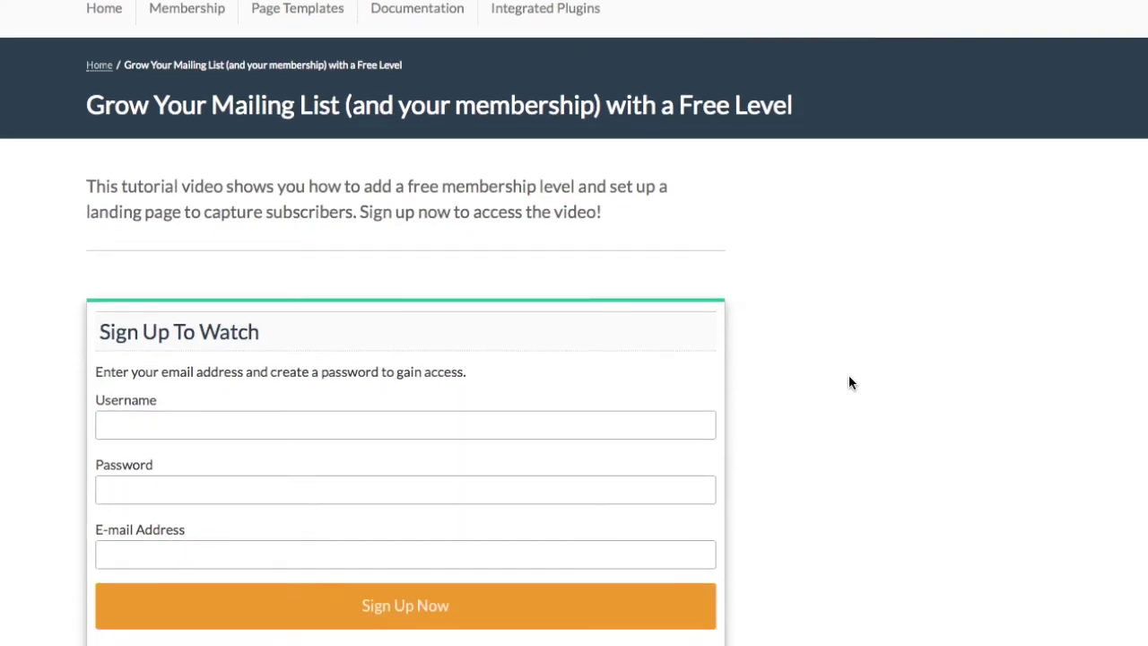
scroll(847, 384, "down", 1)
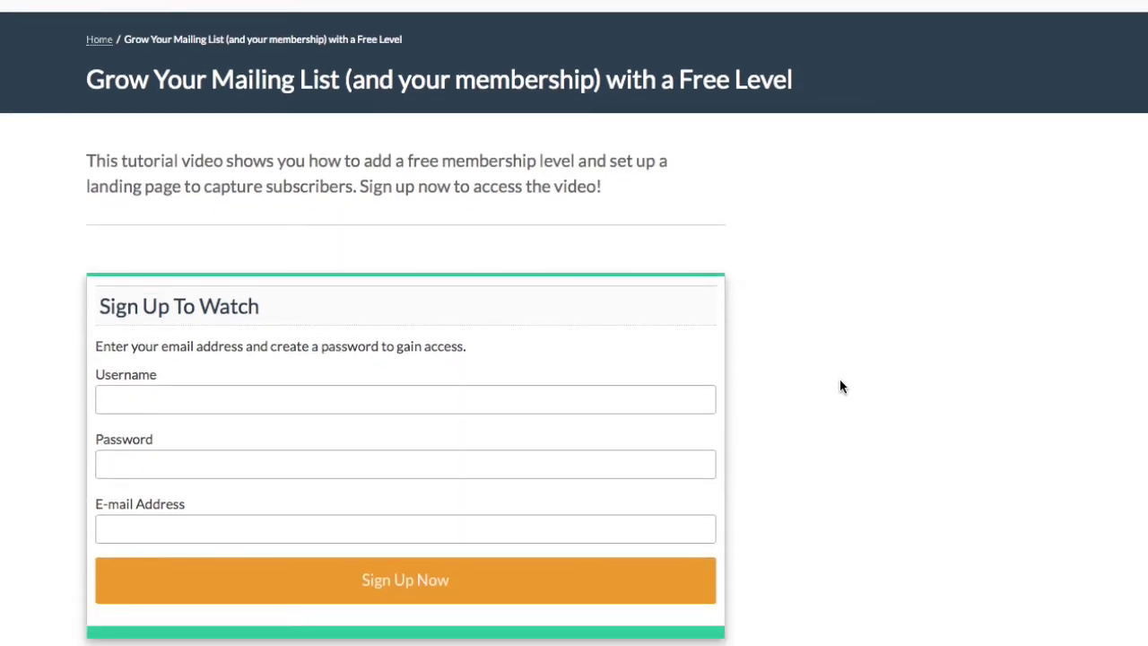
scroll(840, 386, "up", 2)
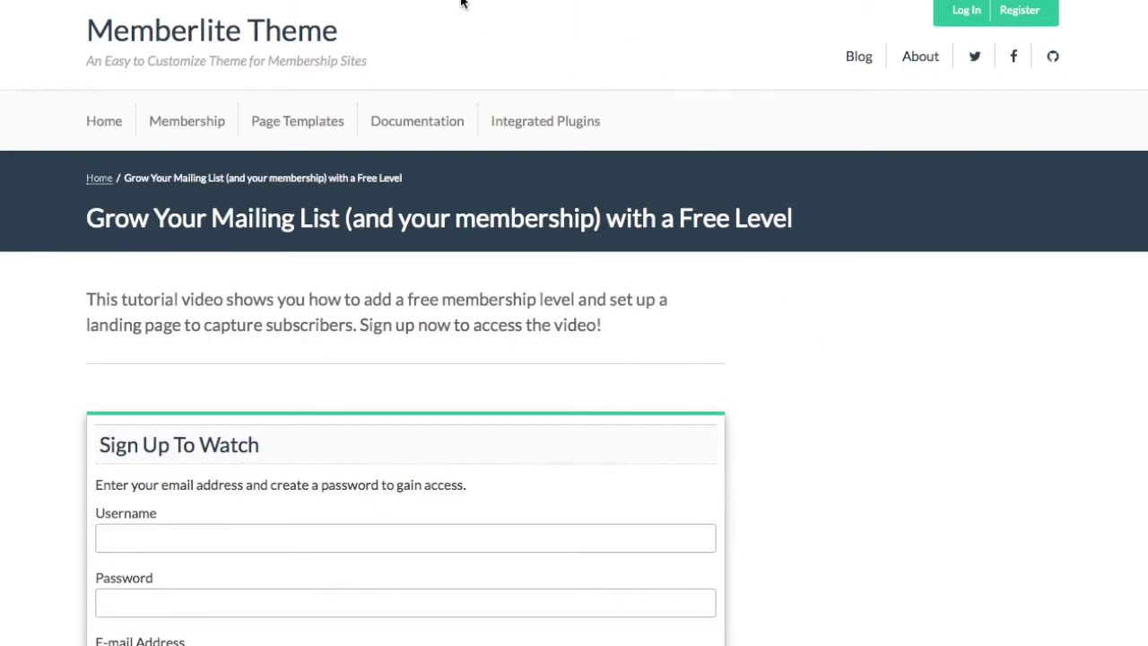
left_click(489, 0)
mouse_move(345, 9)
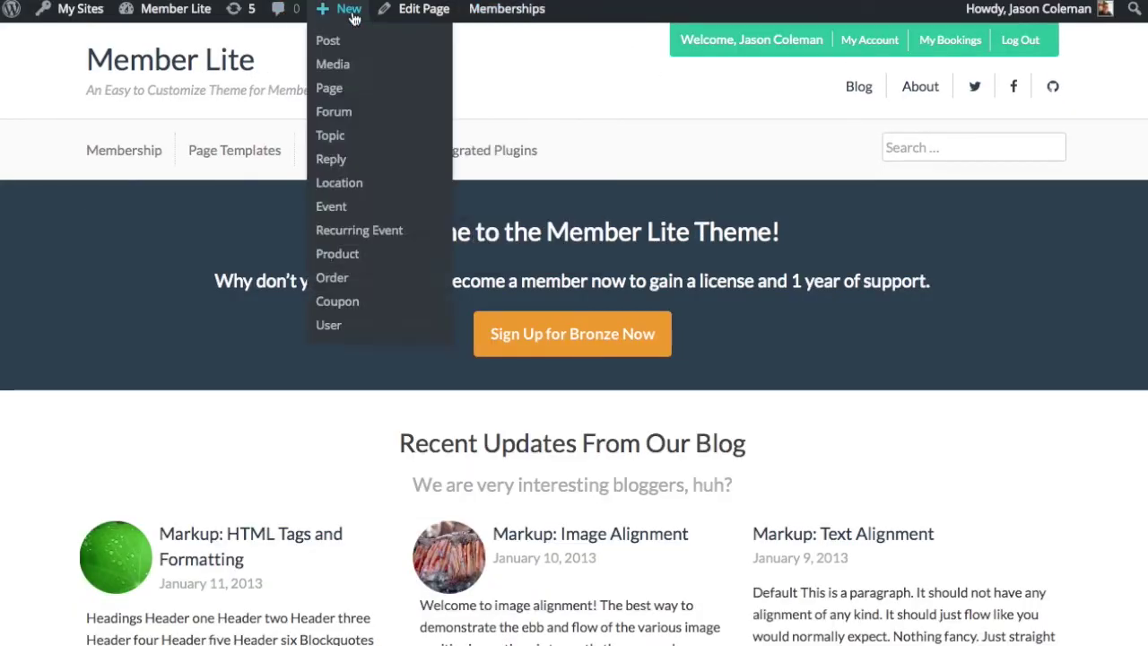
left_click(358, 99)
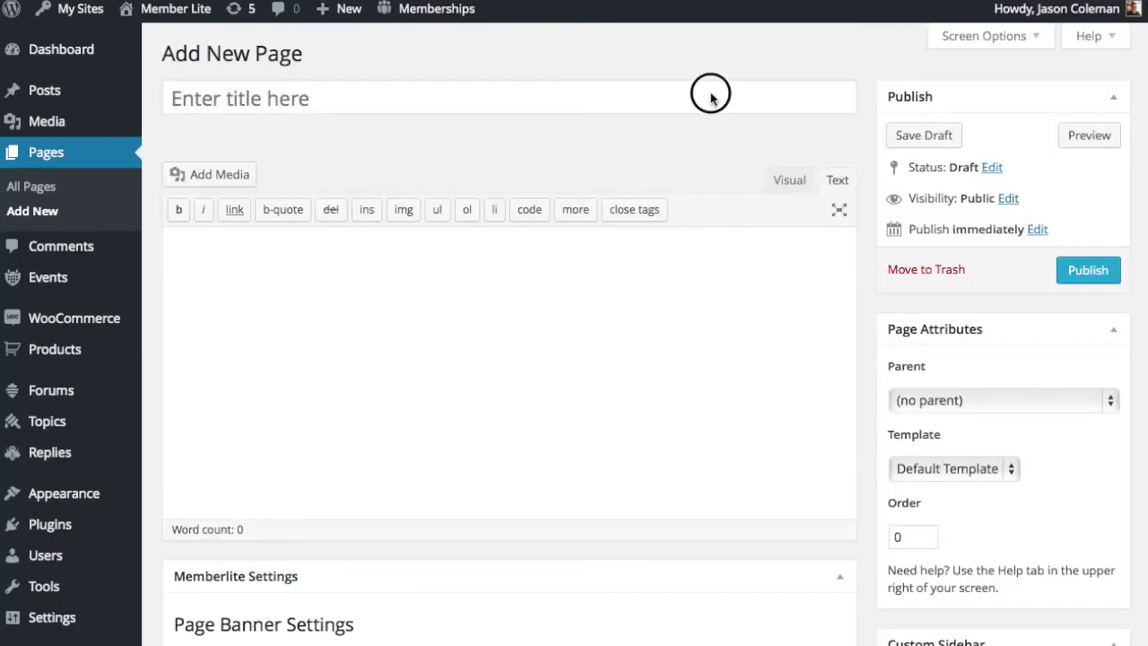
Paste the title 'Grow Your Mailing List (and your membership) with a Free Level' and the YouTube link.
left_click(682, 96)
type("Grow Your Mailing List (and your membership) with a Free Level")
key("Tab")
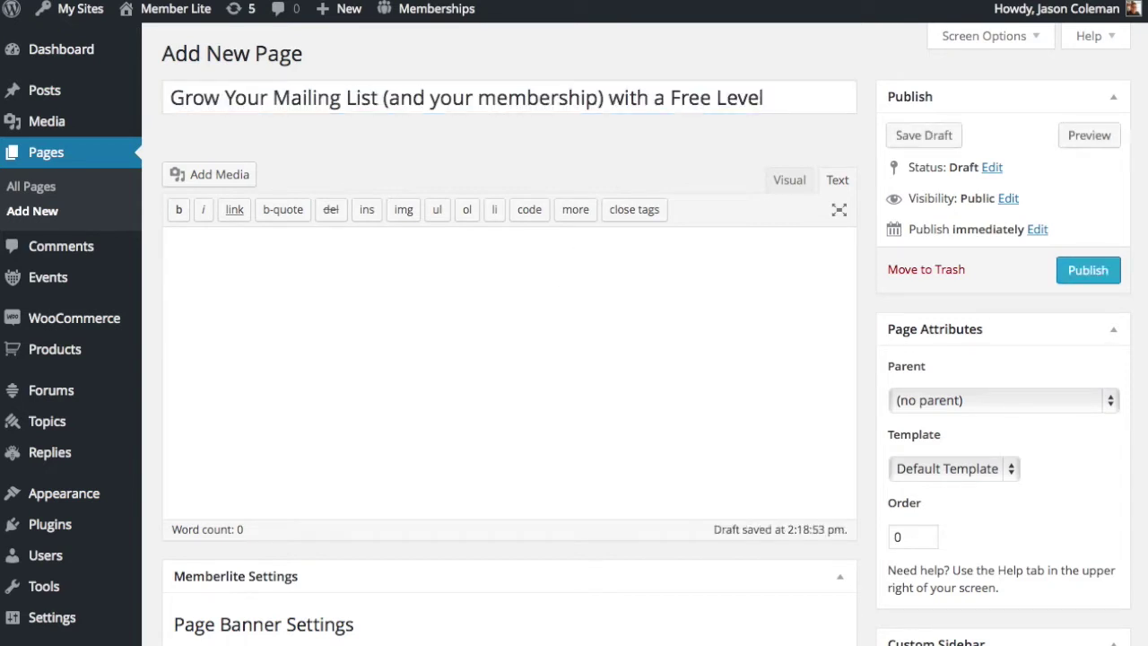
type("https://youtu.be/6-Hb2tFtip0")
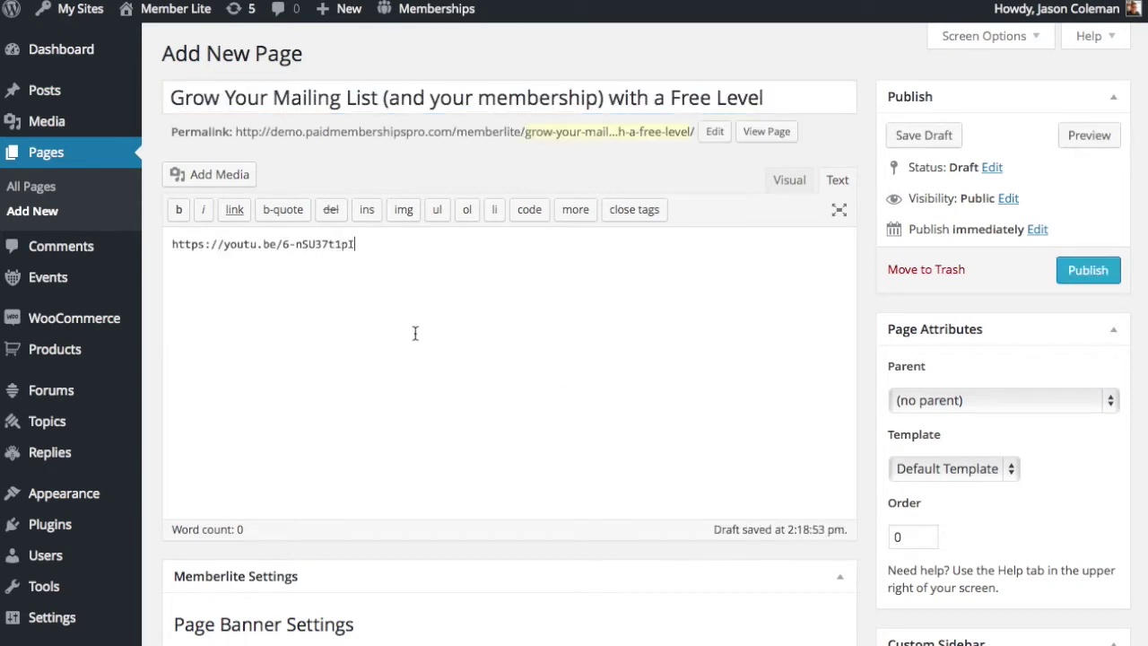
Set both the custom and default sidebar options to hide on this page.
scroll(1045, 491, "down", 4)
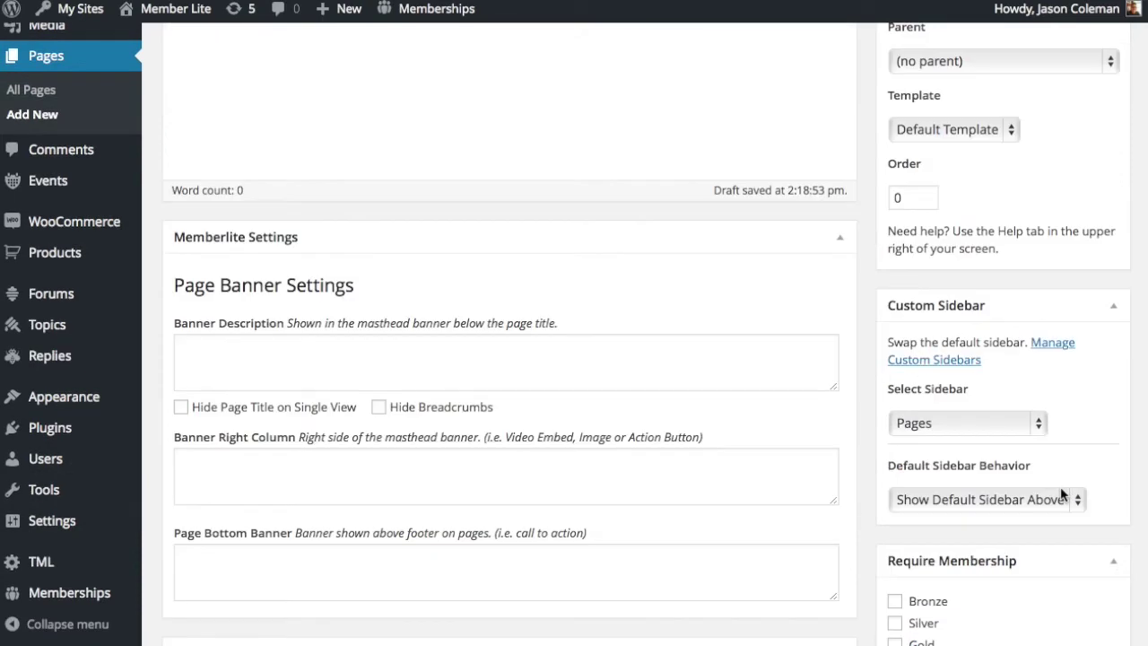
left_click(944, 427)
left_click(933, 556)
left_click(968, 502)
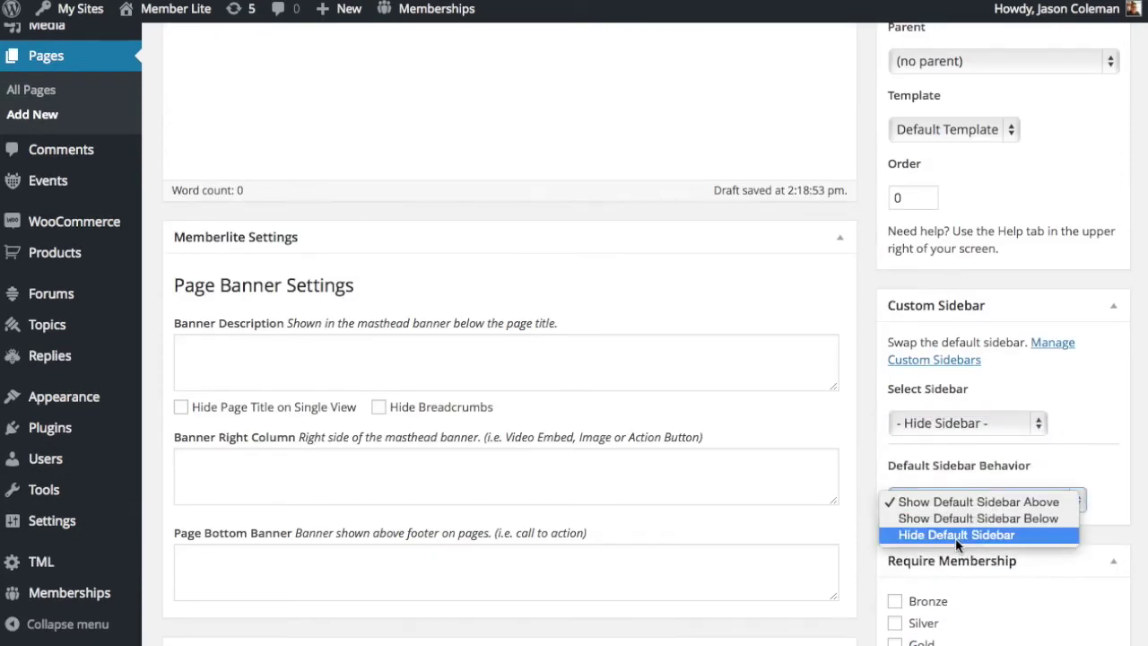
left_click(957, 535)
Publish the page and view it on the site.
scroll(659, 151, "up", 4)
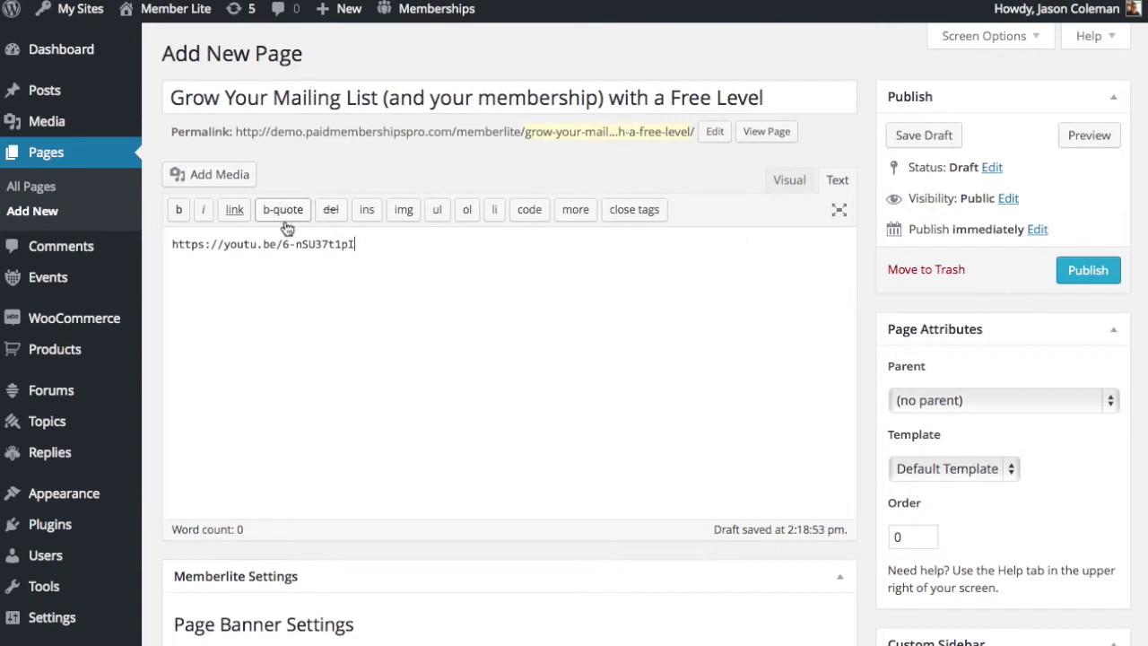
left_click(1102, 270)
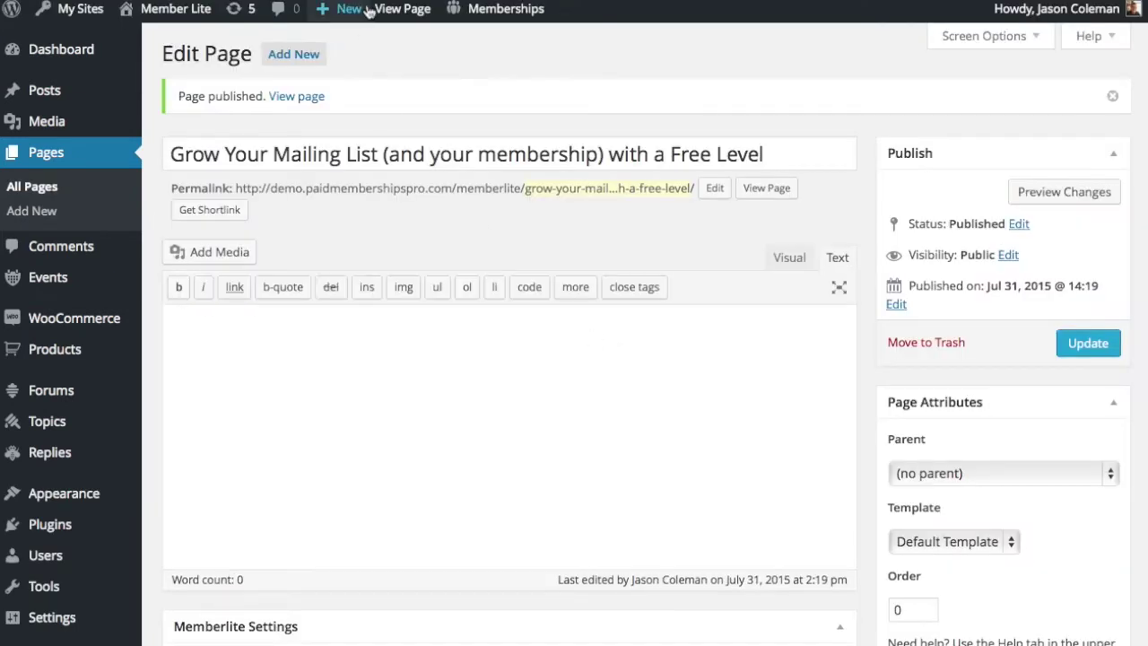
left_click(370, 10)
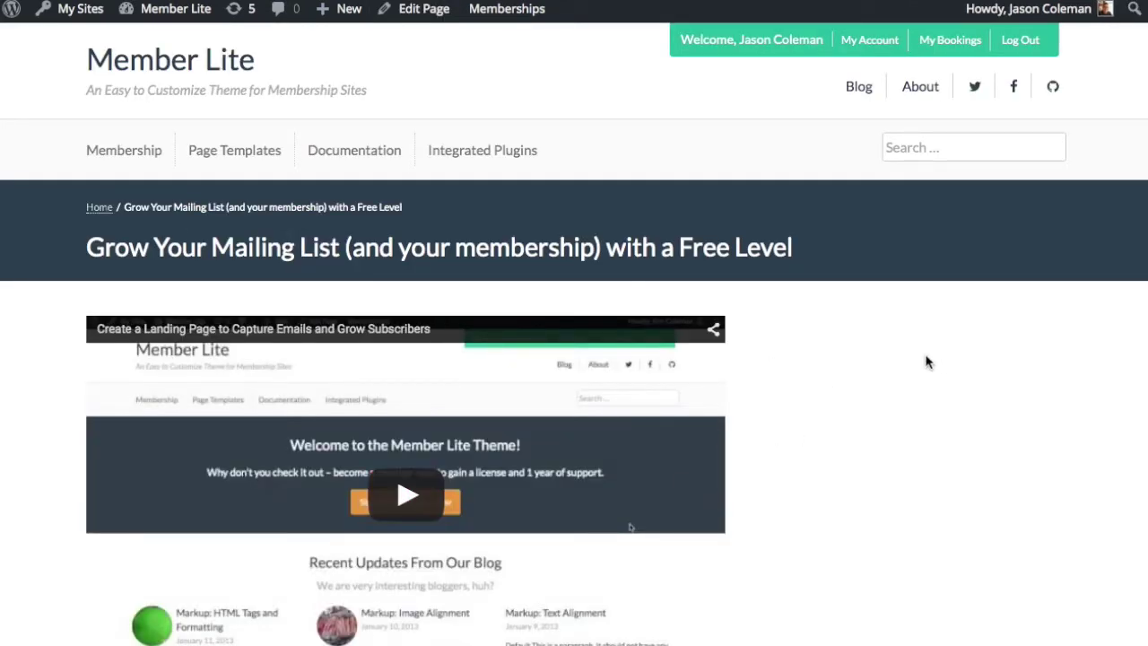
Scroll the live page to check the embedded video, then return to editing it.
scroll(861, 355, "down", 1)
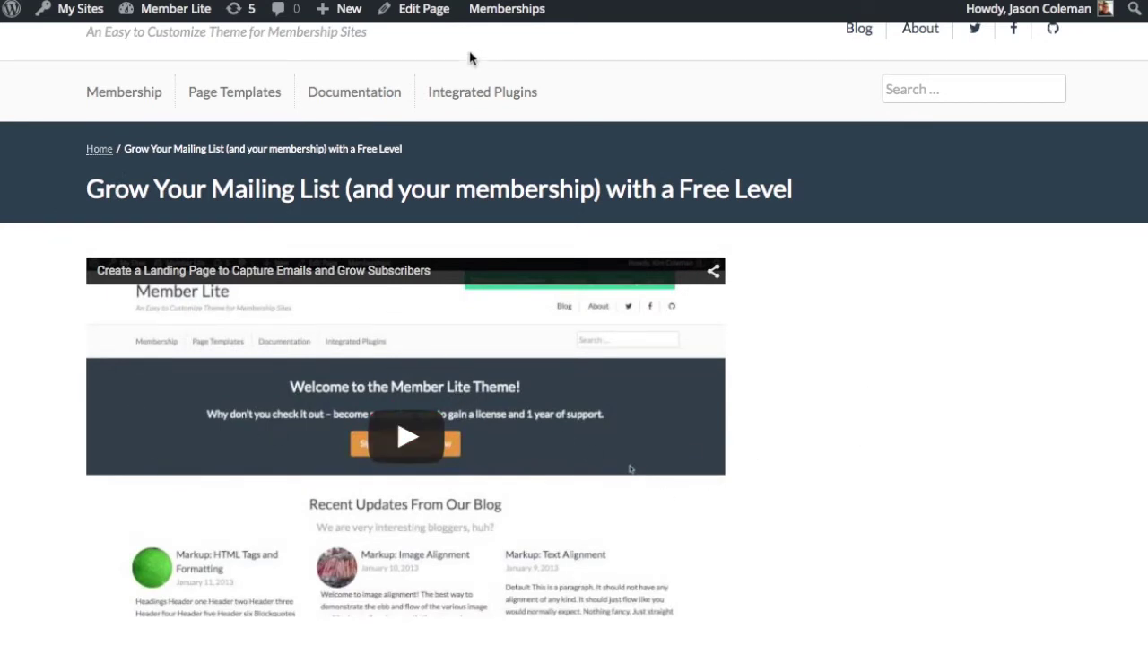
left_click(422, 9)
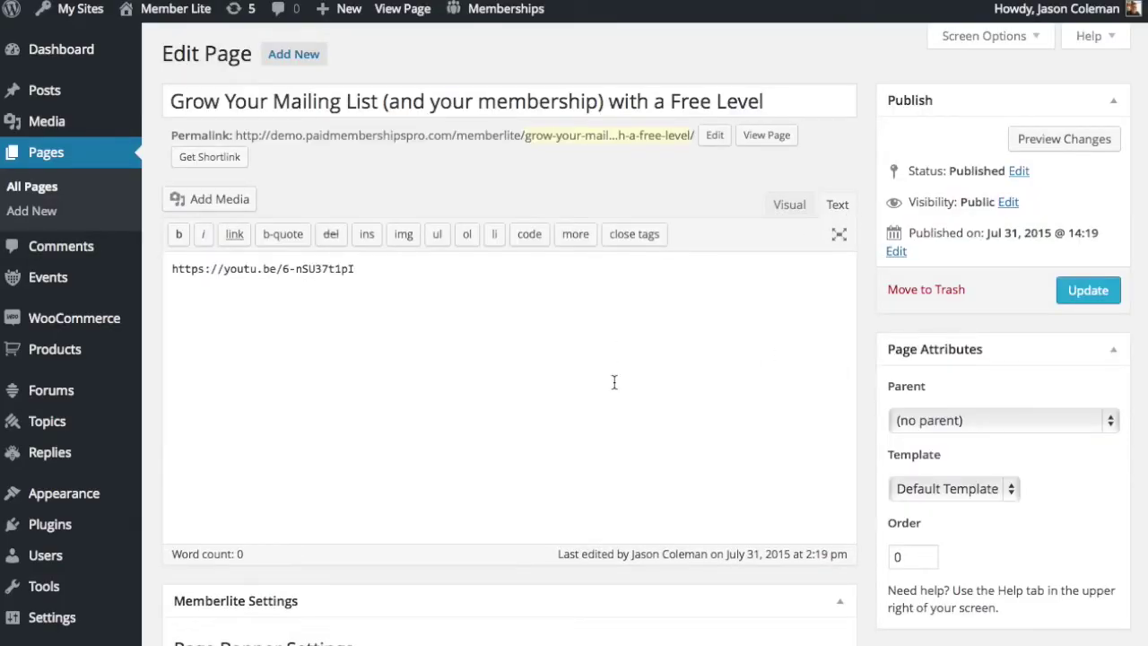
Wrap the pasted teaser sentence in [membership level="0"]…[/membership] above the video link.
key("Up")
key("Return")
key("Up")
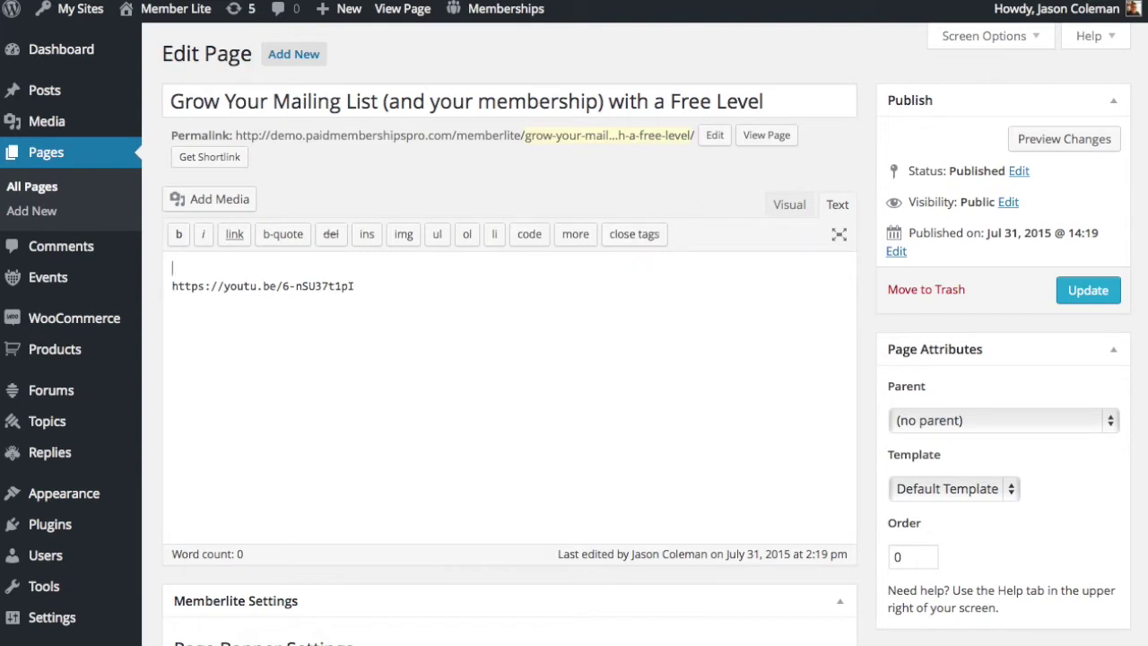
key("Return")
key("Up")
type("[membership")
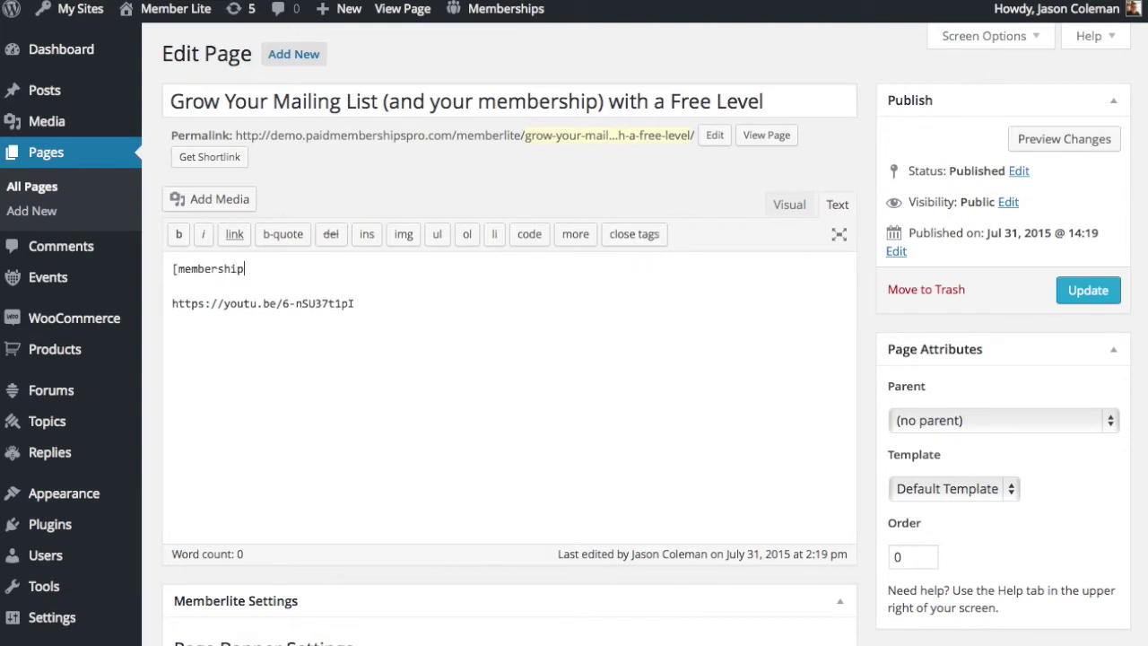
type(" level=\"0\"]")
key("Return")
key("Return")
type("[/membership")
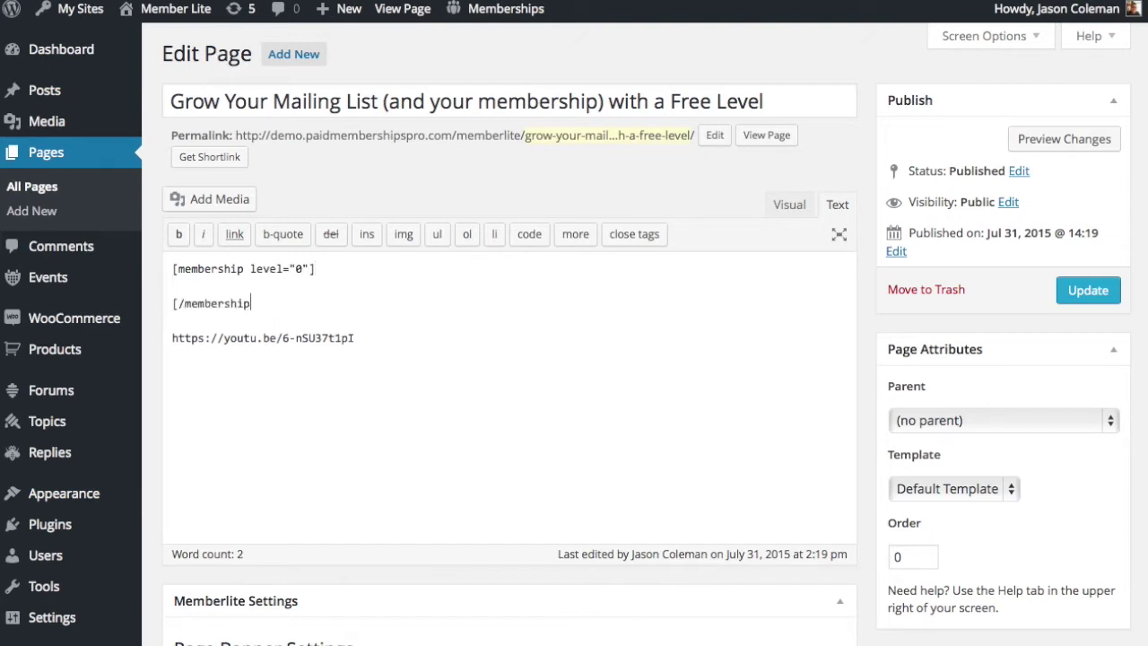
type("]")
key("Up")
key("Up")
key("End")
key("End")
key("Delete")
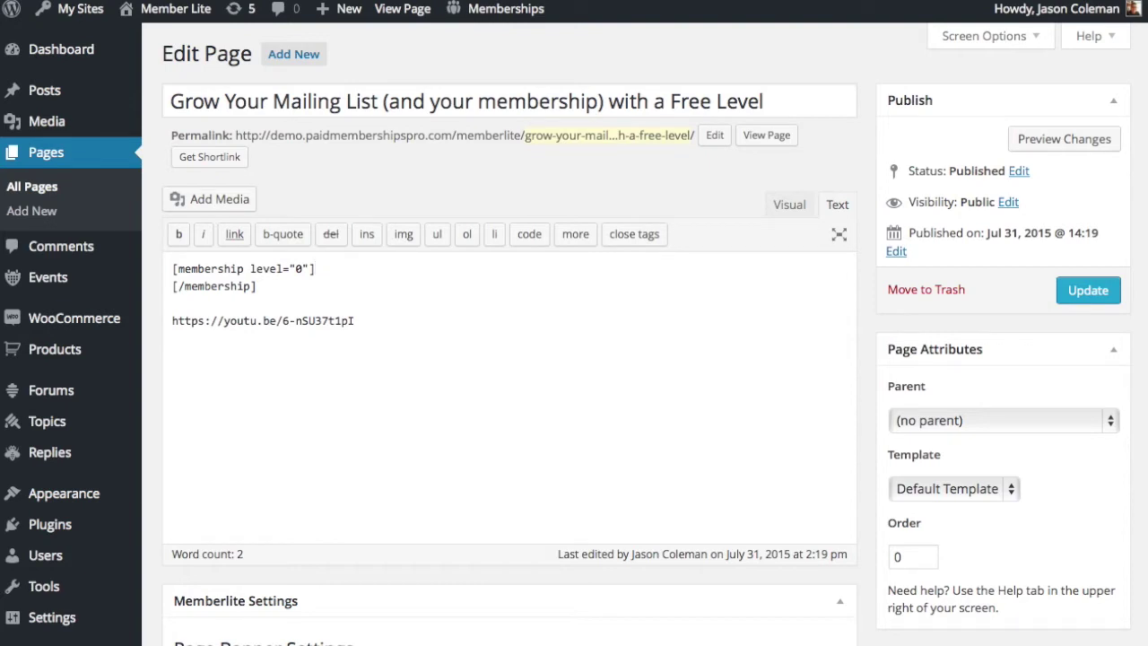
type("This tutorial video shows you how to add a free membership level and set up a landing page to capture subscribers. Sign up now to access the video!")
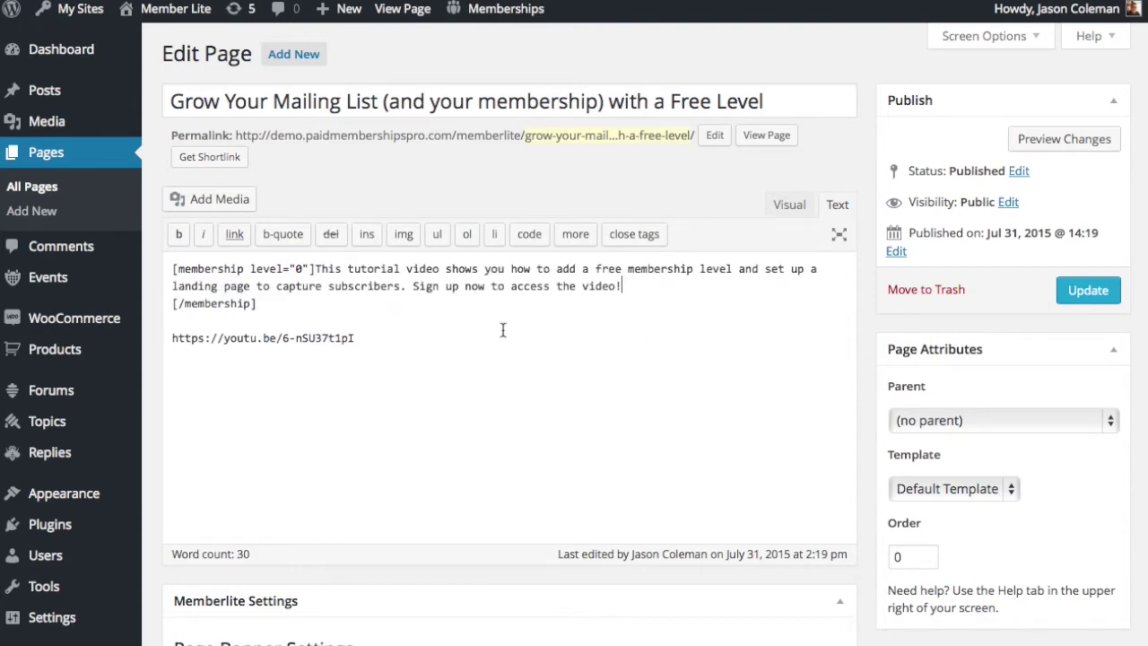
key("Delete")
Insert a more tag after the teaser and type [membership level="1"] before the video link.
left_click(172, 302)
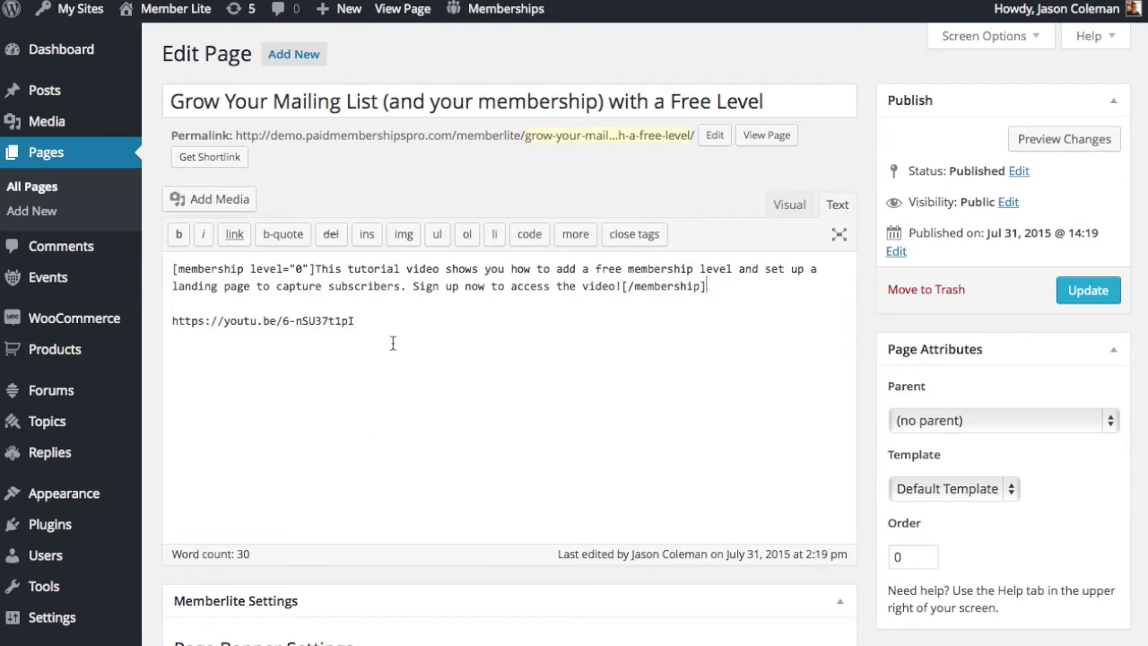
left_click(579, 234)
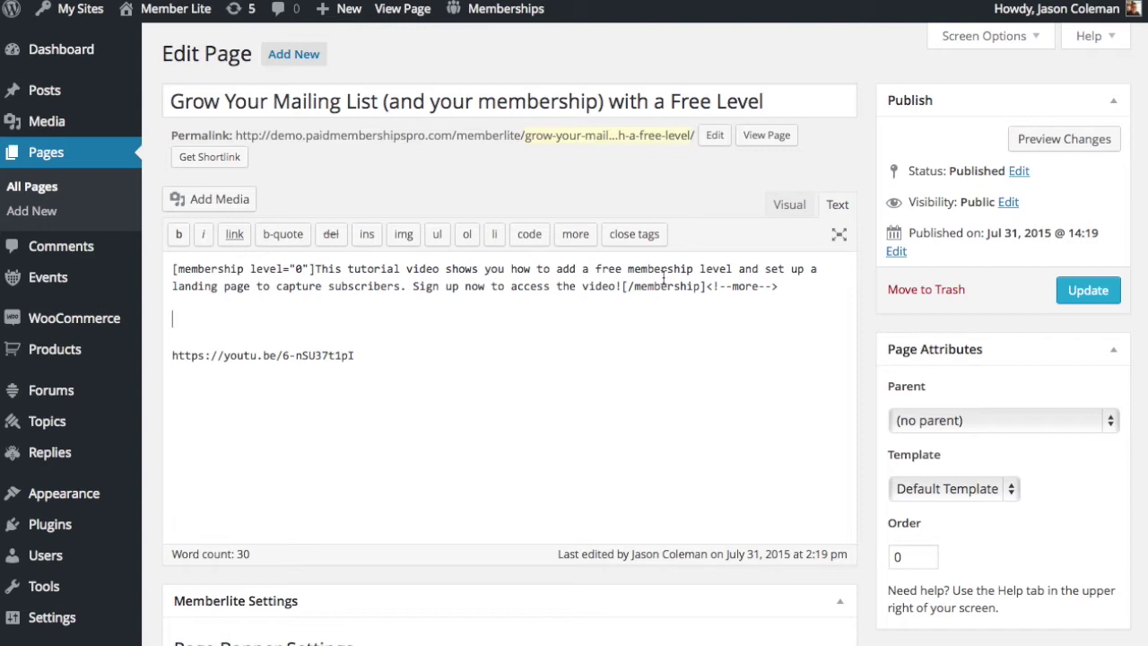
key("Return")
key("BackSpace")
key("Delete")
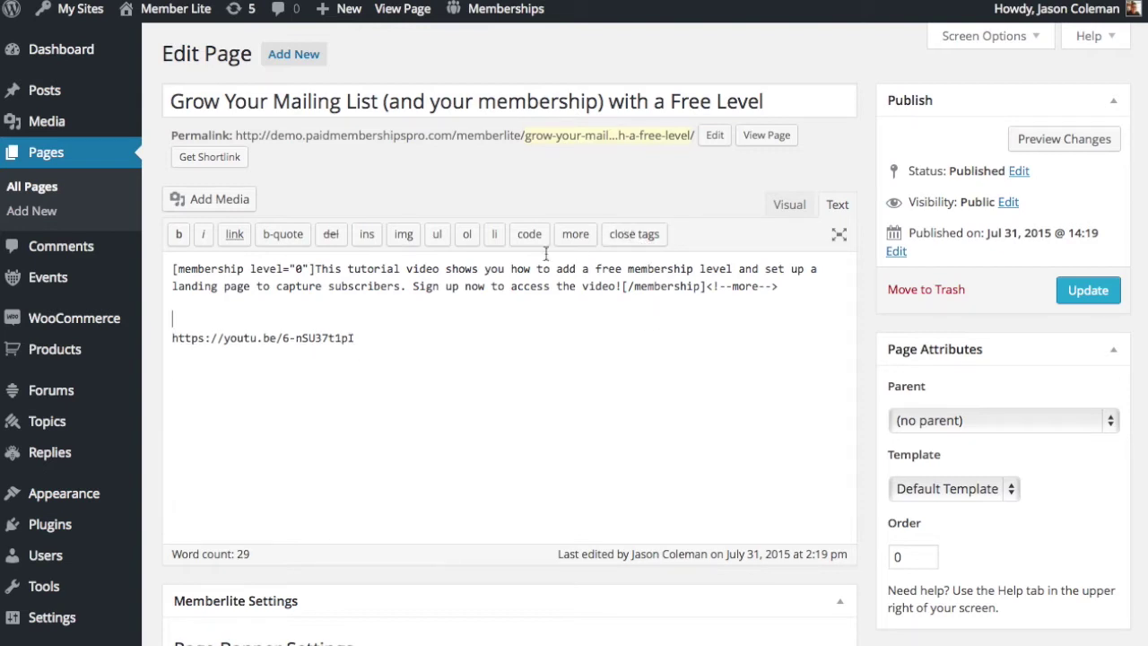
type("[membership level=\"1\"]")
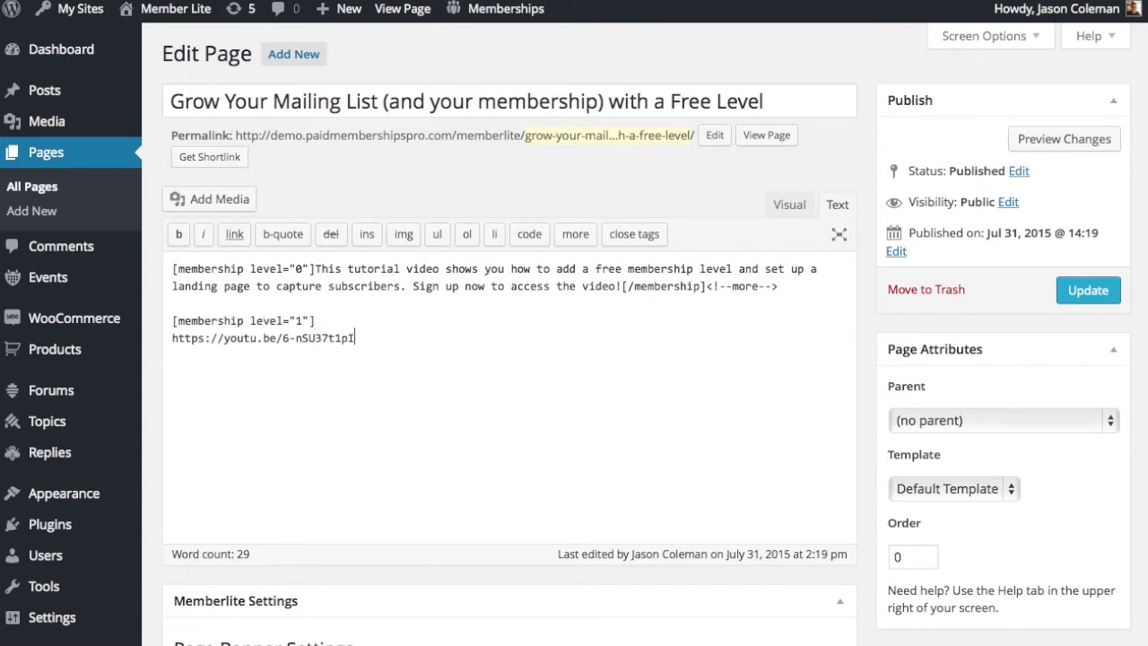
left_click(173, 353)
Close the level 1 video block with [/membership] after the link.
type("[/membership]")
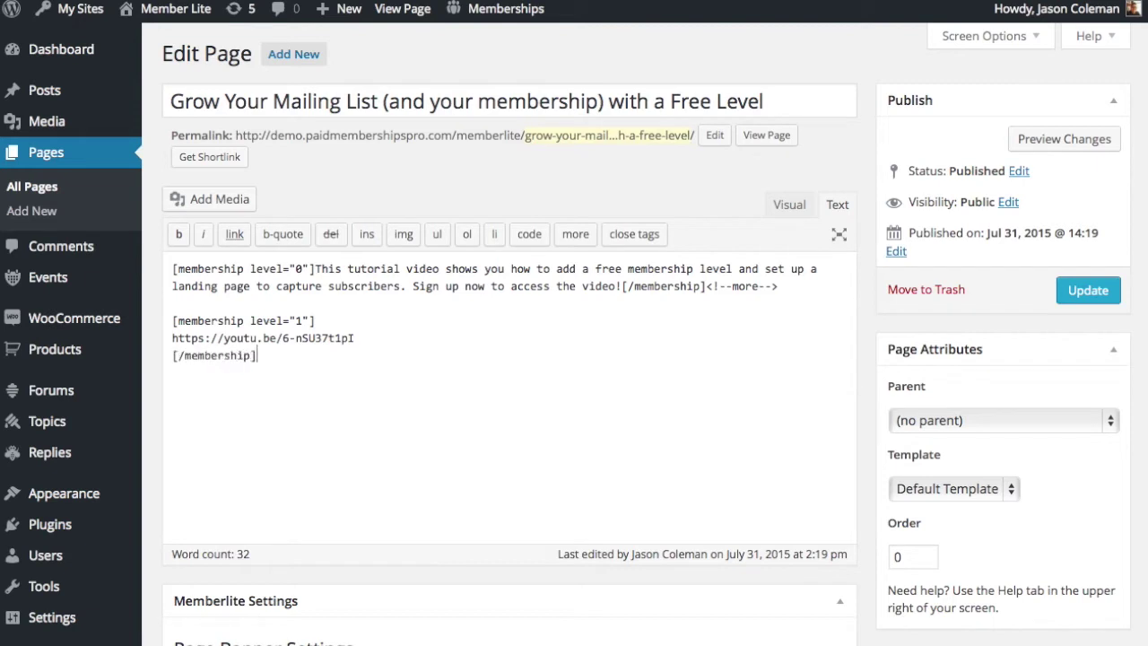
left_click(173, 321)
left_click_drag(174, 320, 257, 356)
left_click(256, 355)
Add a [membership level="0"] block below, with its closing tag and the start of a pmpro signup shortcode.
key("Return")
key("Return")
type("[membership level=\"0\"]")
key("Return")
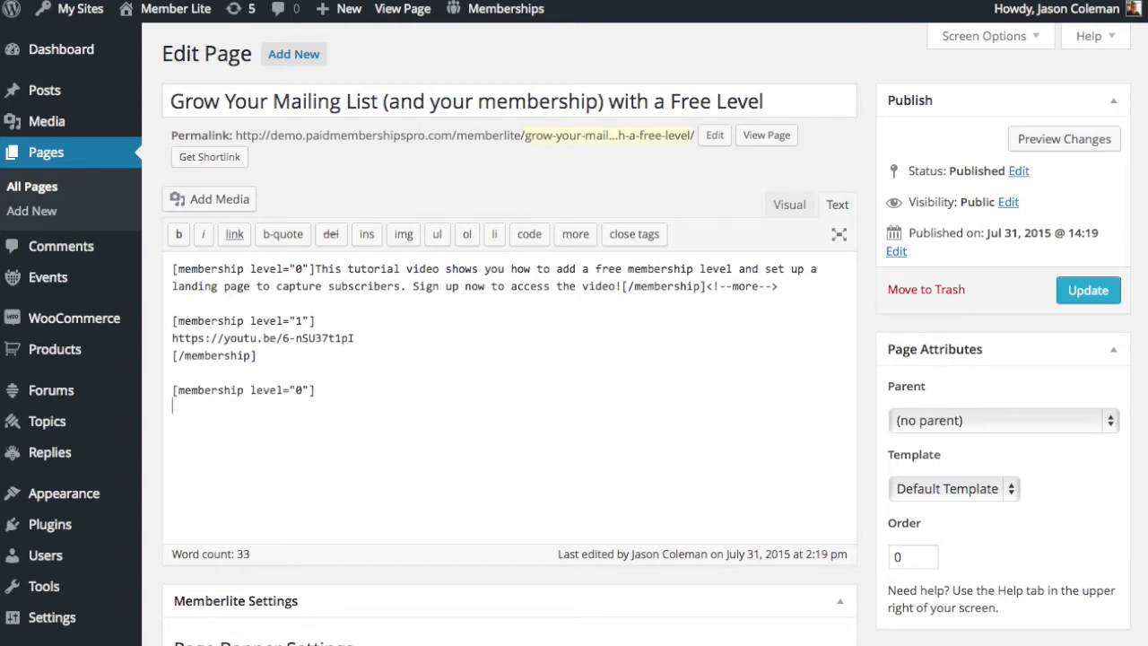
key("Return")
type("[/membership]")
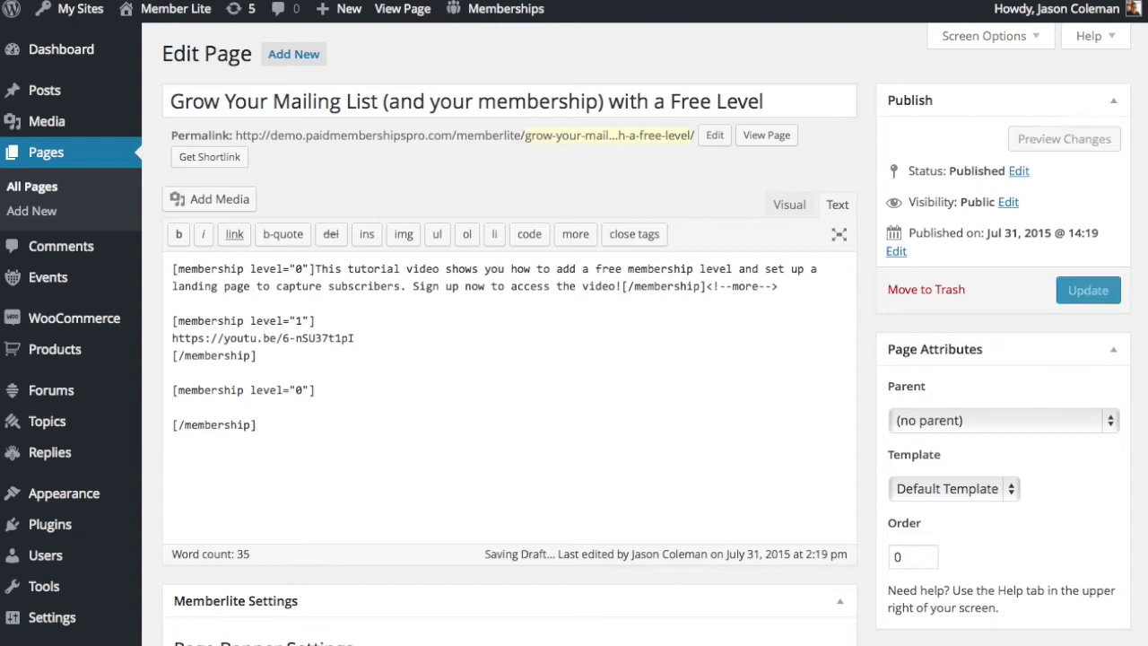
type("[pmpro_sign ")
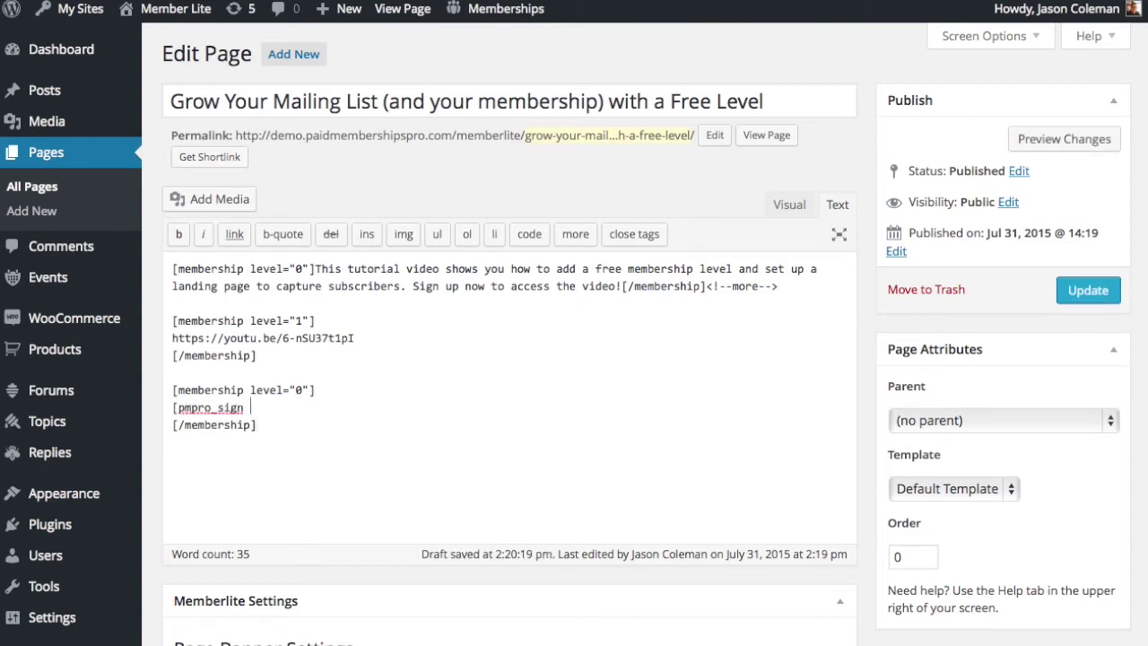
type("up level=\"1\"")
Complete the level 1 signup shortcode with title 'Sign Up to Watch', short="true" and a pasted intro, then update.
left_click_drag(172, 408, 316, 407)
left_click(263, 408)
left_click(316, 407)
type("title=\"Sig")
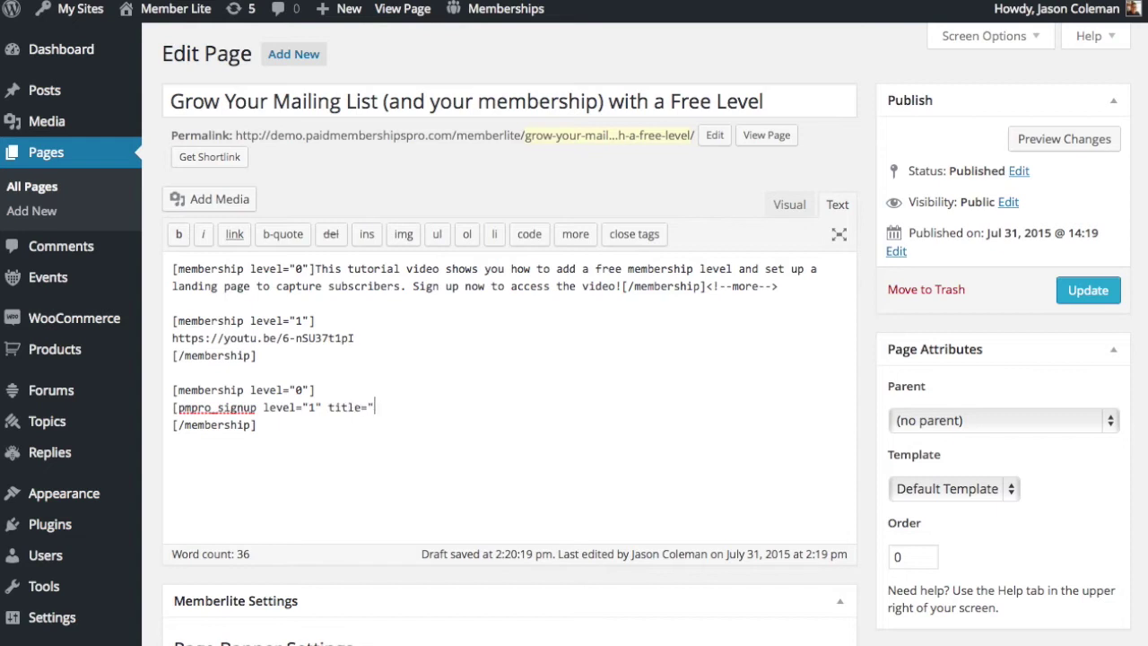
type("n Up to Watch")
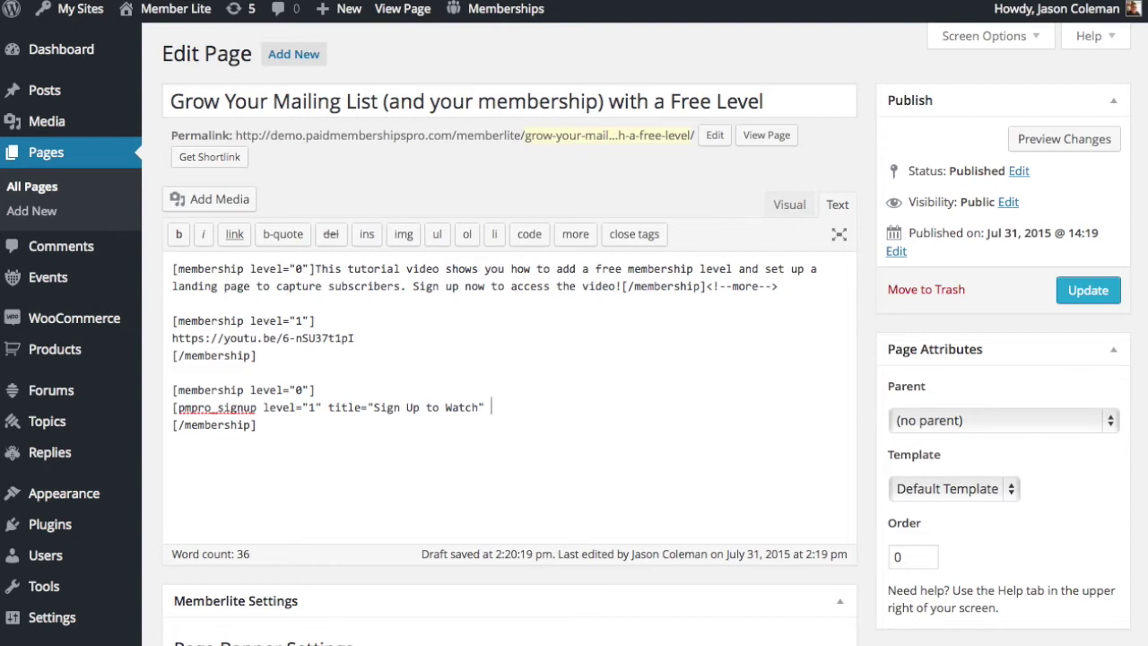
type("short=\"true\"")
type("int")
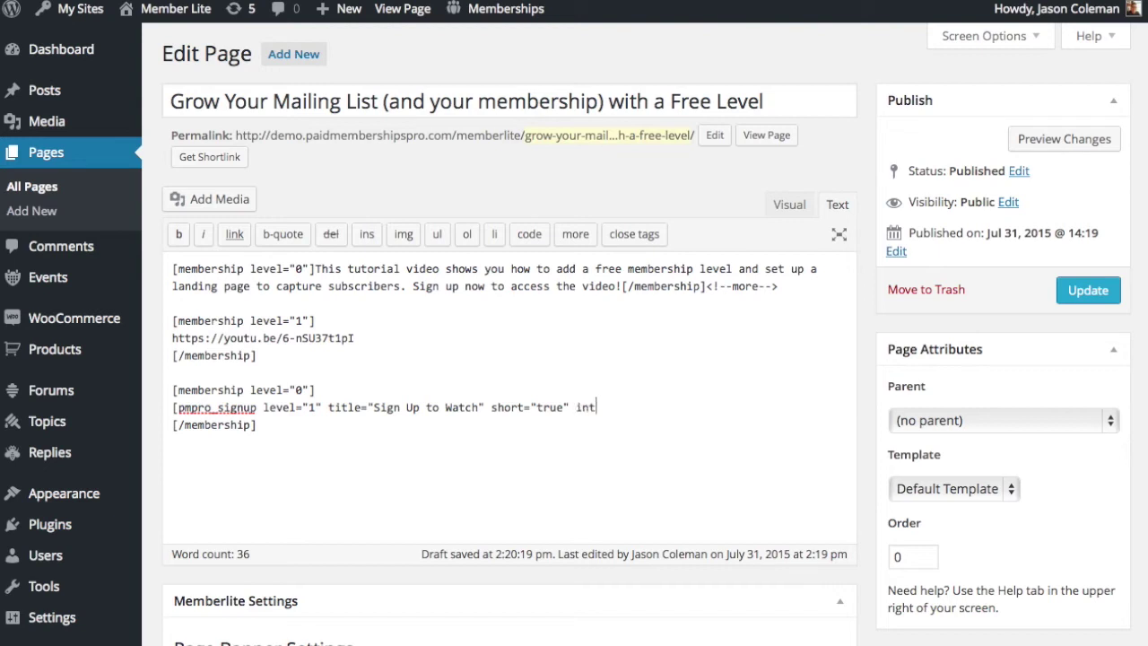
type("ro=\"\"]")
key("Left")
key("Left")
key("super+v")
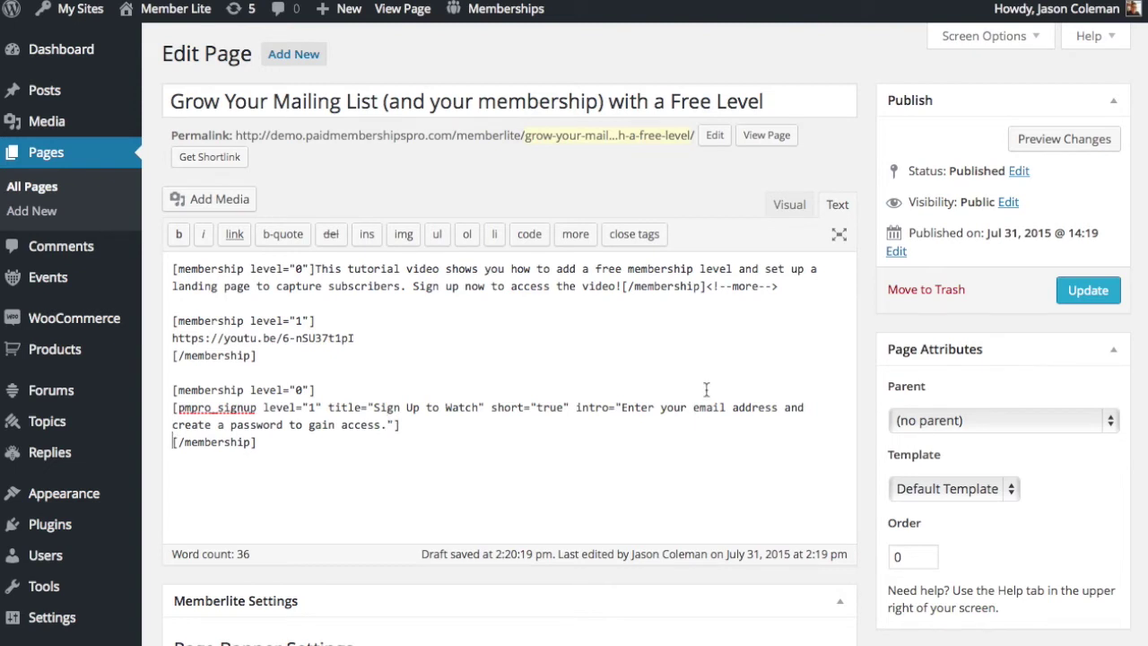
left_click(1085, 303)
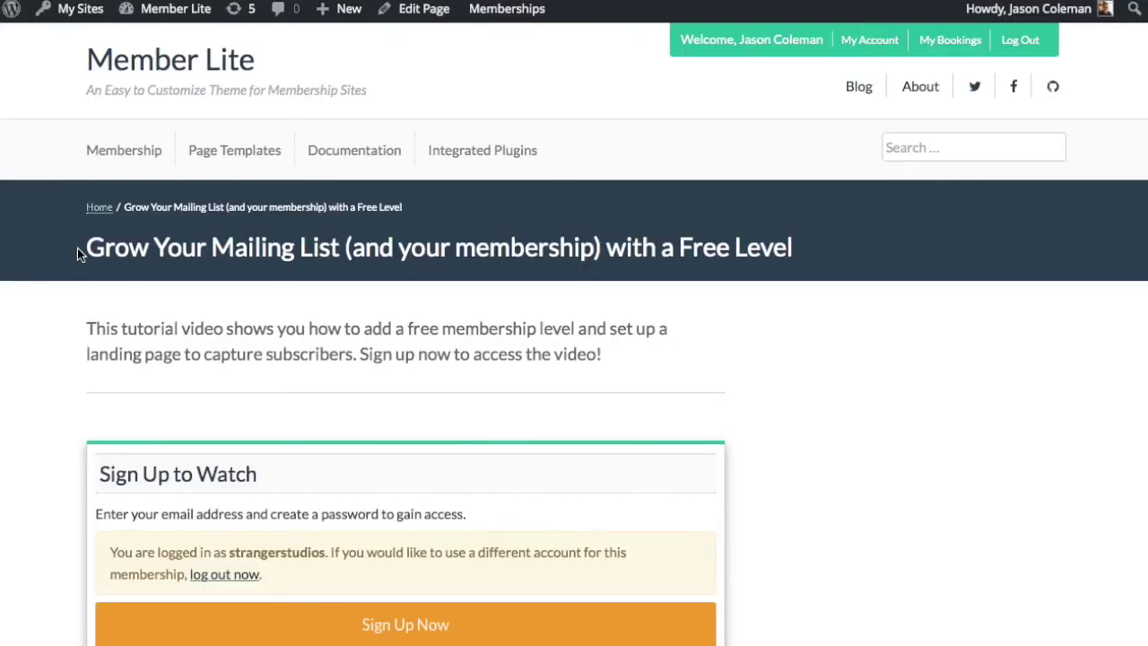
left_click_drag(80, 249, 730, 261)
left_click(74, 273)
left_click_drag(226, 328, 603, 357)
left_click(621, 381)
scroll(760, 410, "down", 3)
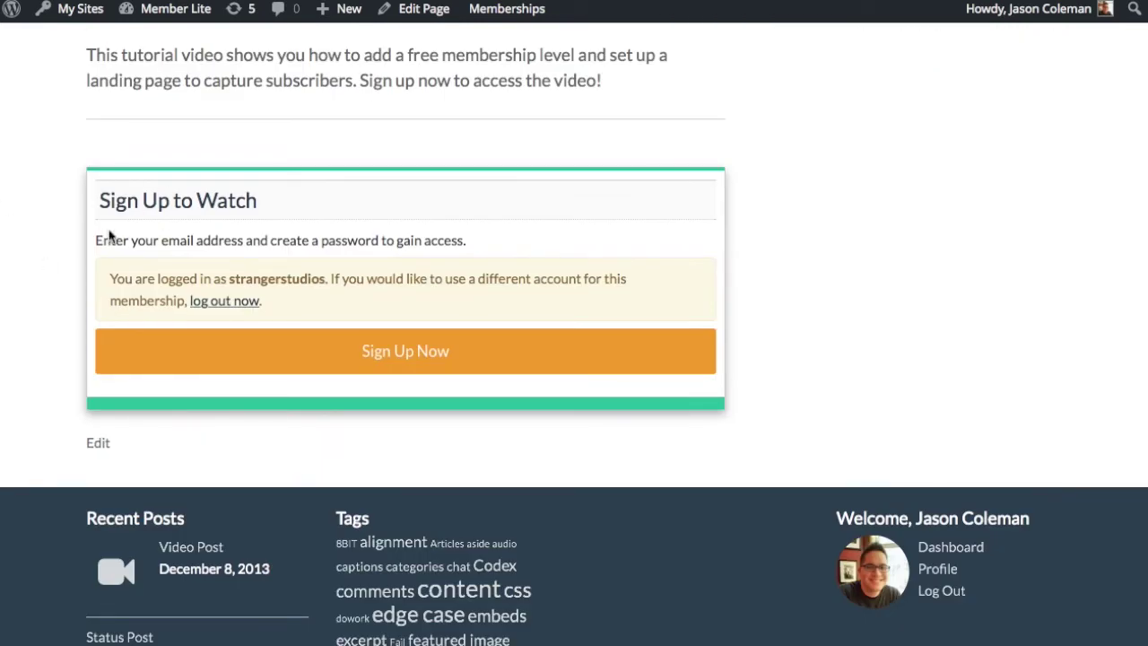
left_click_drag(114, 281, 462, 309)
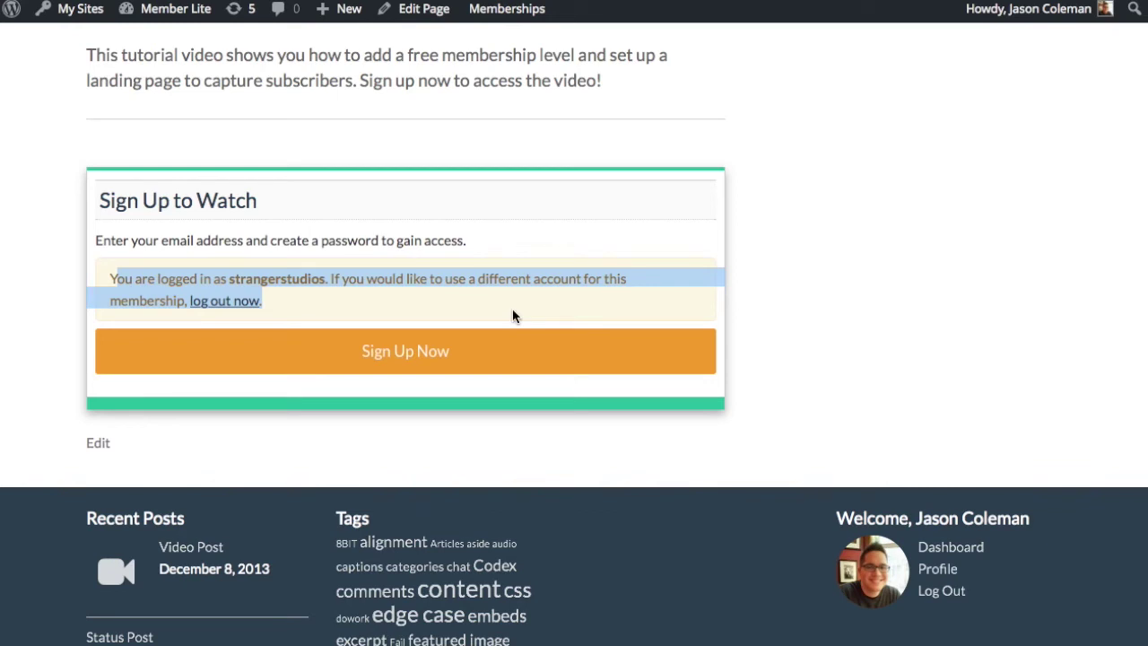
left_click(360, 301)
left_click_drag(356, 308, 110, 279)
left_click(387, 323)
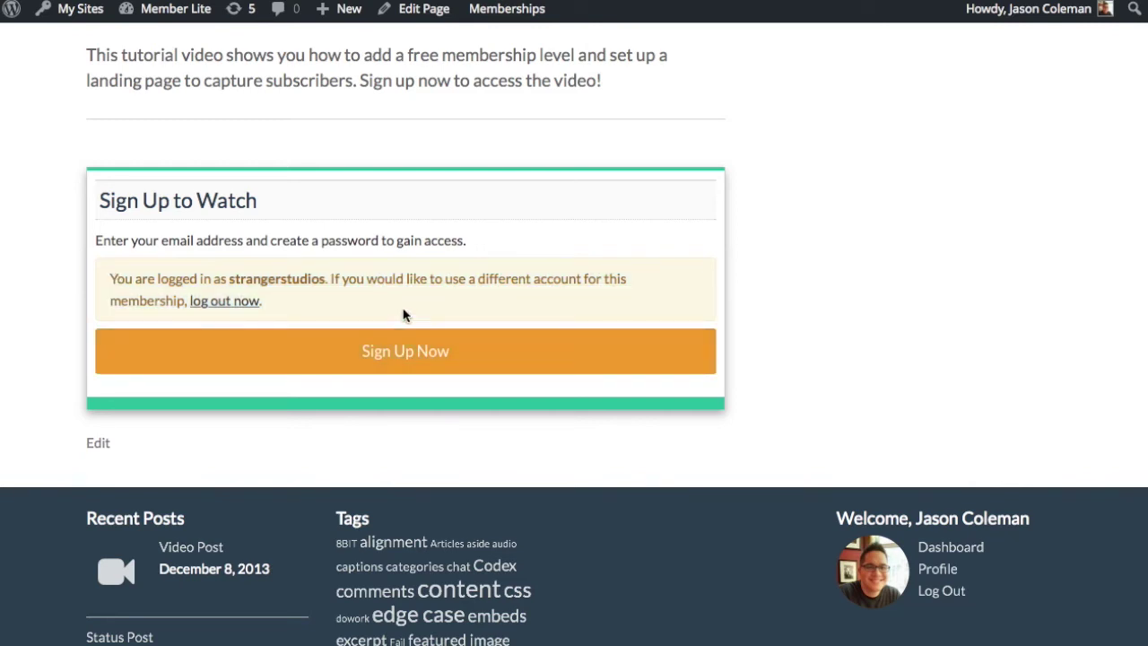
scroll(403, 323, "up", 5)
key("super+l")
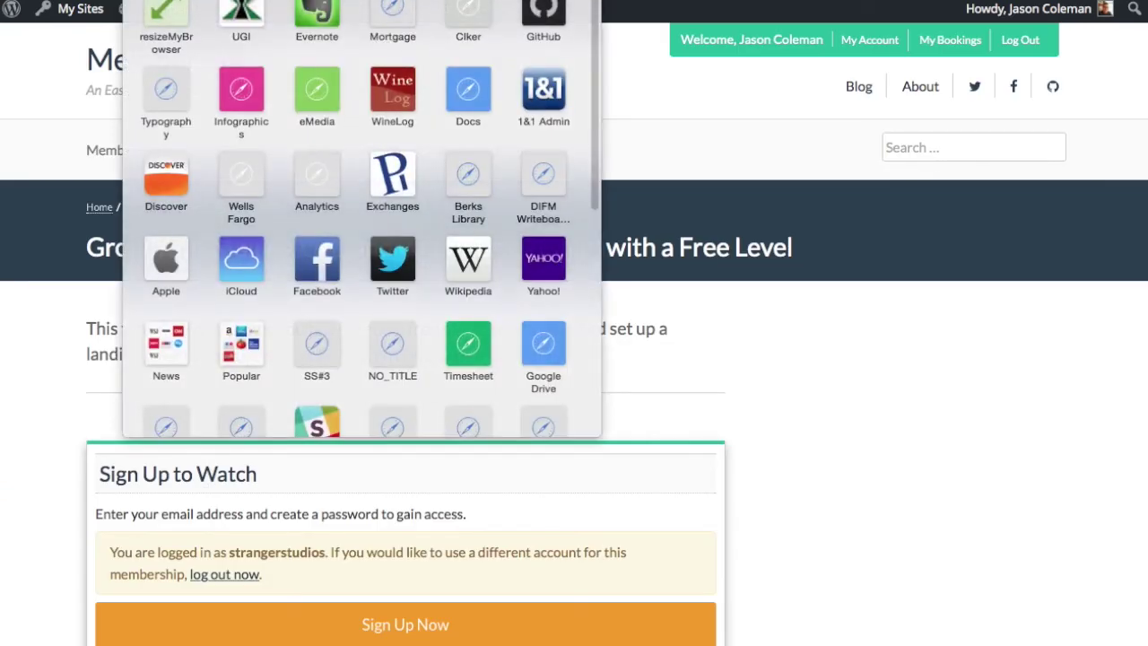
Open Membership Levels and edit the Bronze level's confirmation message.
key("Escape")
mouse_move(489, 18)
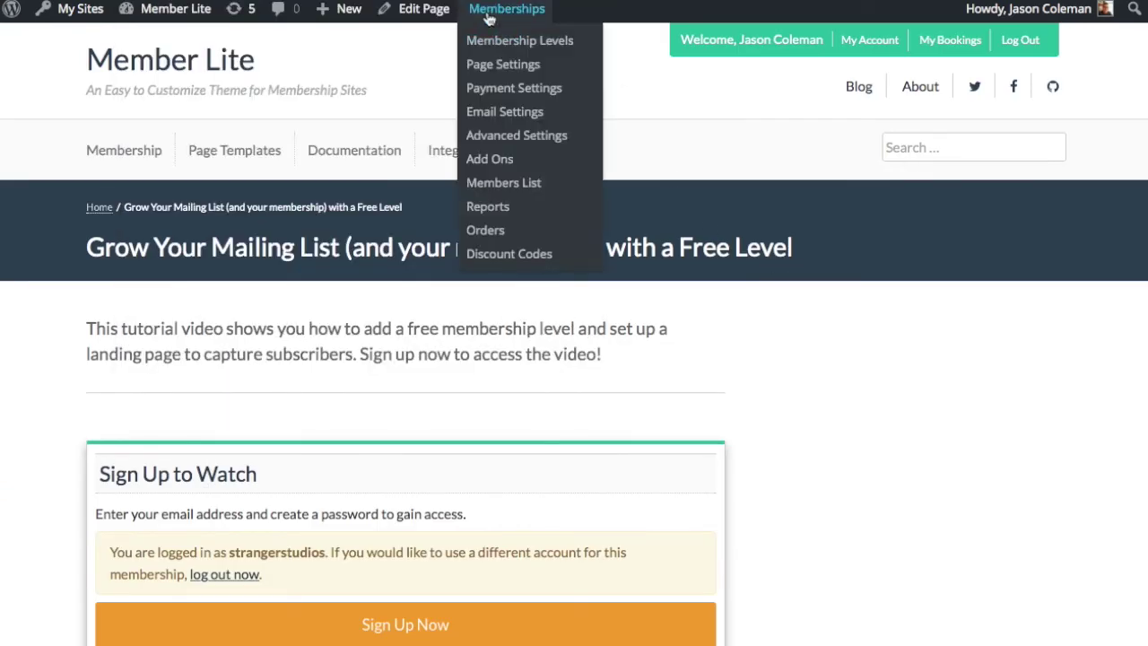
left_click(490, 39)
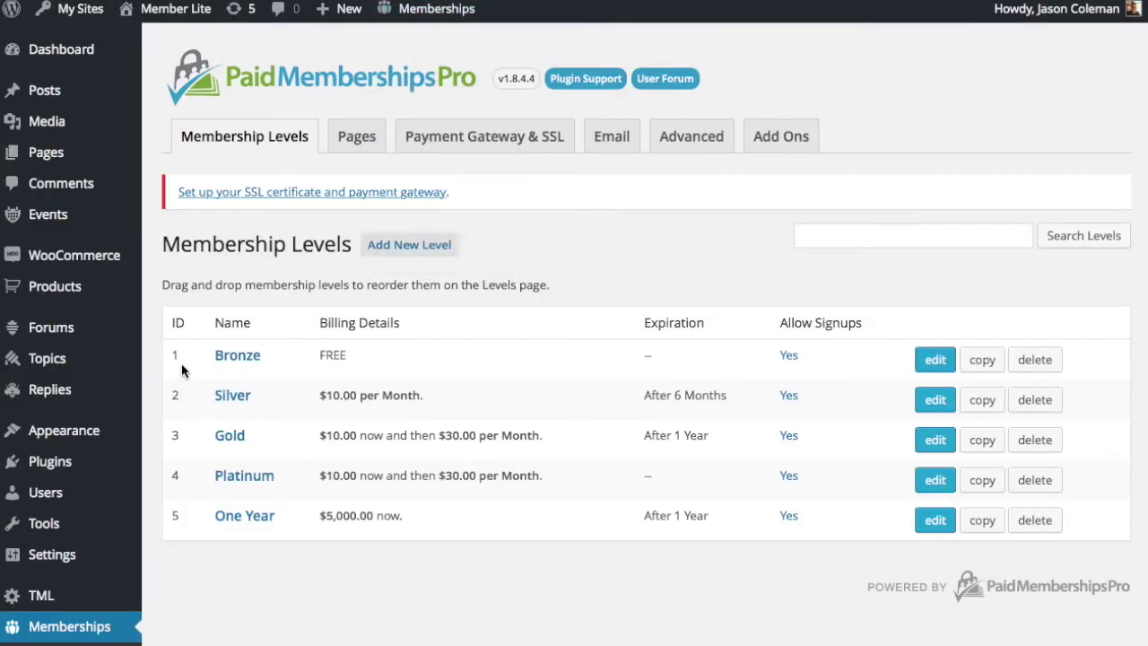
left_click(935, 363)
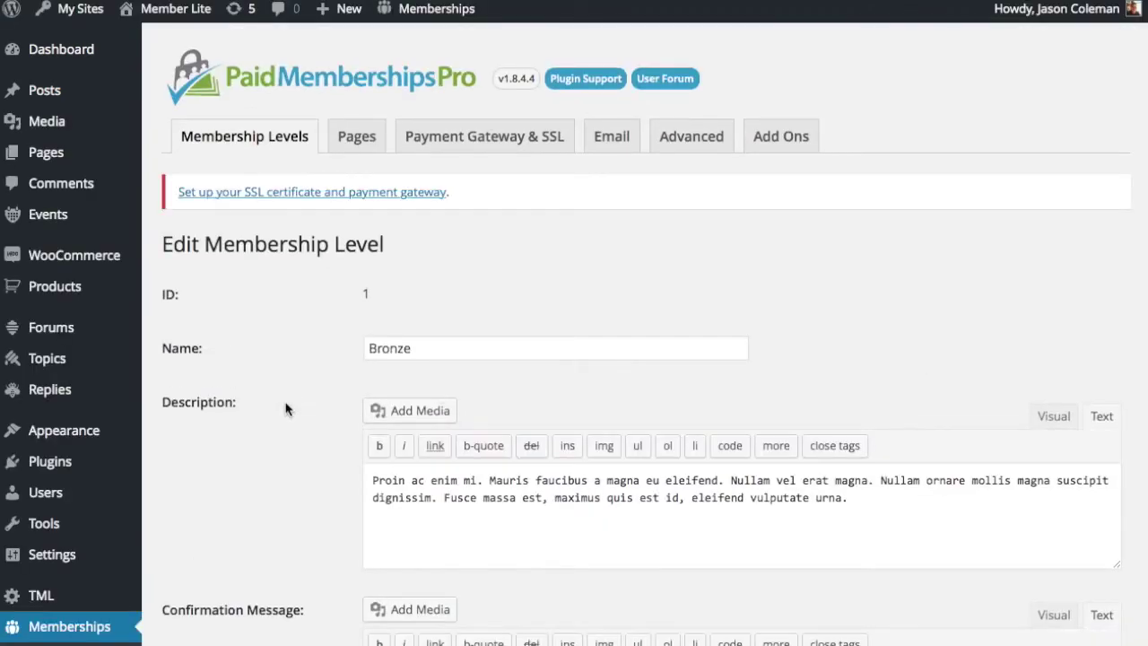
scroll(269, 412, "down", 2)
left_click(386, 499)
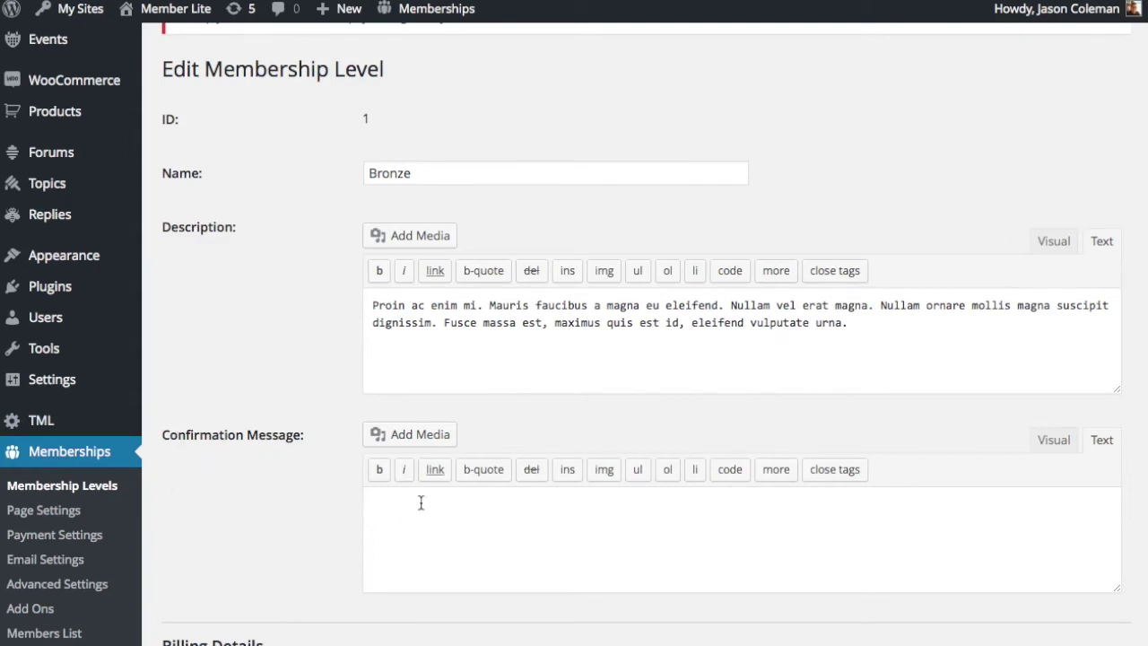
Write an action-style 'Watch the video now' button linking to the landing page, followed by <hr />.
type("[memberlite_btn style=\"action\" href=\"")
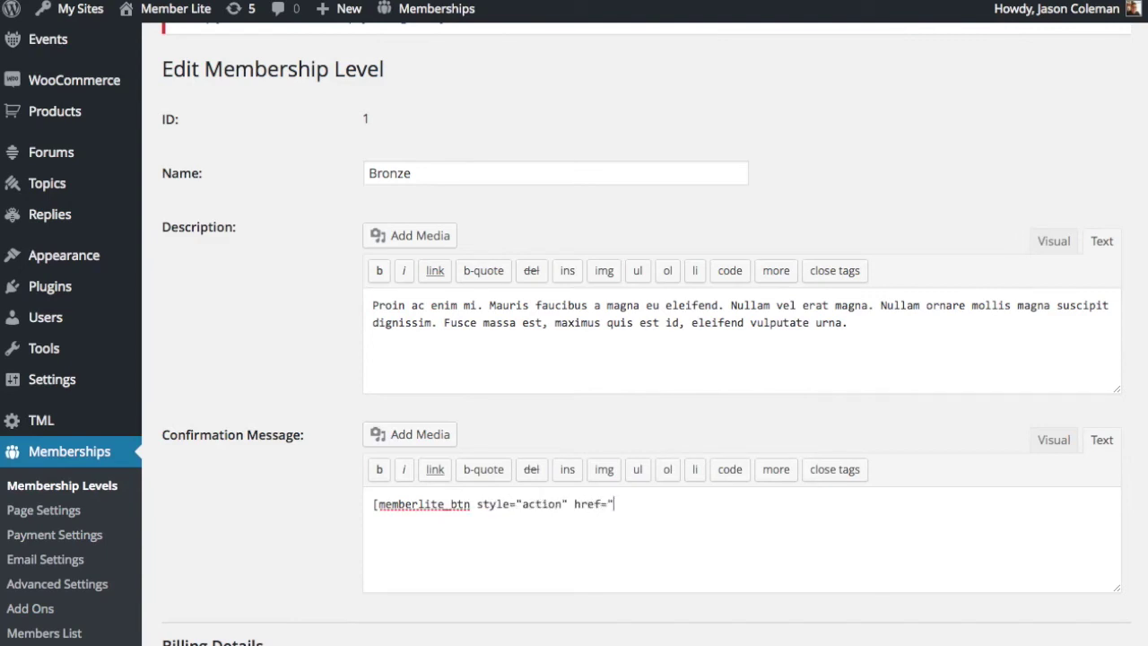
type("http://demo.paidmembershipspro.com/memberlite/grow-your-mailing-list-and-your-membership-with-a-free-level/")
type("\"")
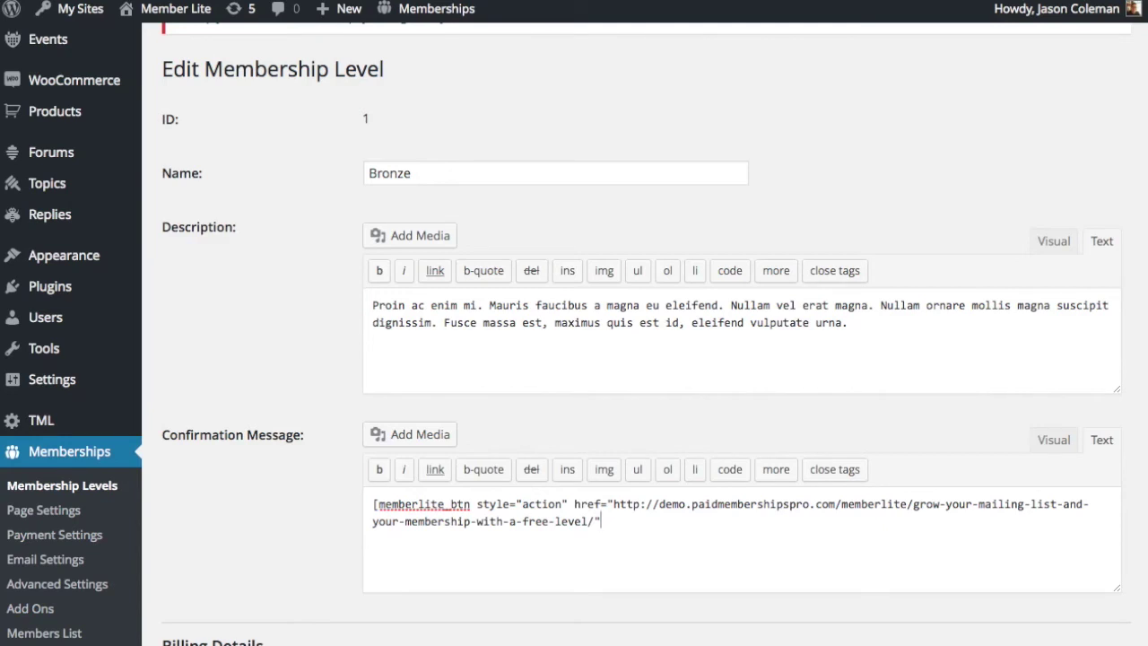
type("text=\"")
key("BackSpace")
key("BackSpace")
key("BackSpace")
type("=\"Watch the vide n")
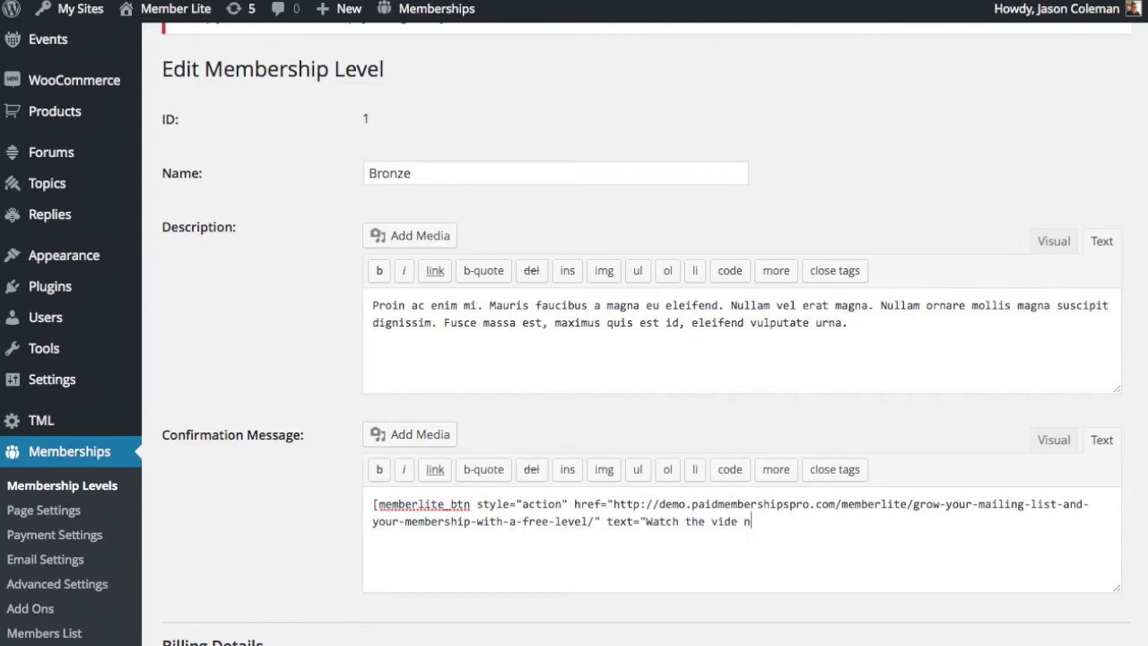
key("BackSpace")
key("BackSpace")
type("o now\"]")
key("Return")
key("Return")
type("<hr />")
scroll(299, 418, "down", 20)
Fill the signup form with a test username, password and e-mail address.
scroll(201, 556, "down", 10)
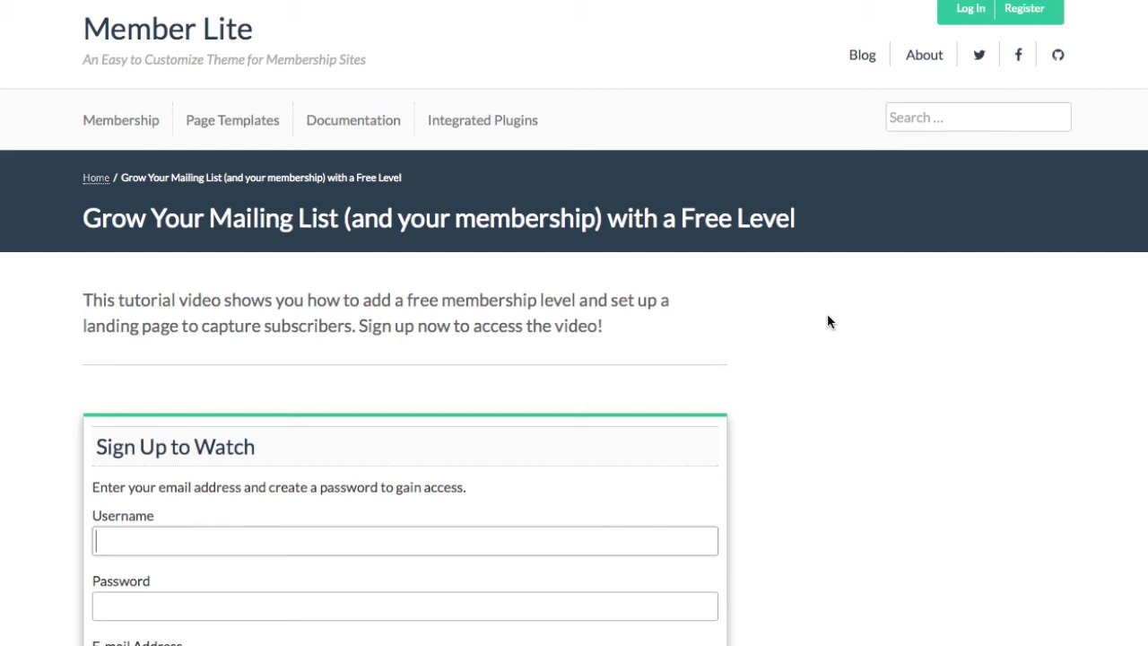
scroll(827, 322, "down", 3)
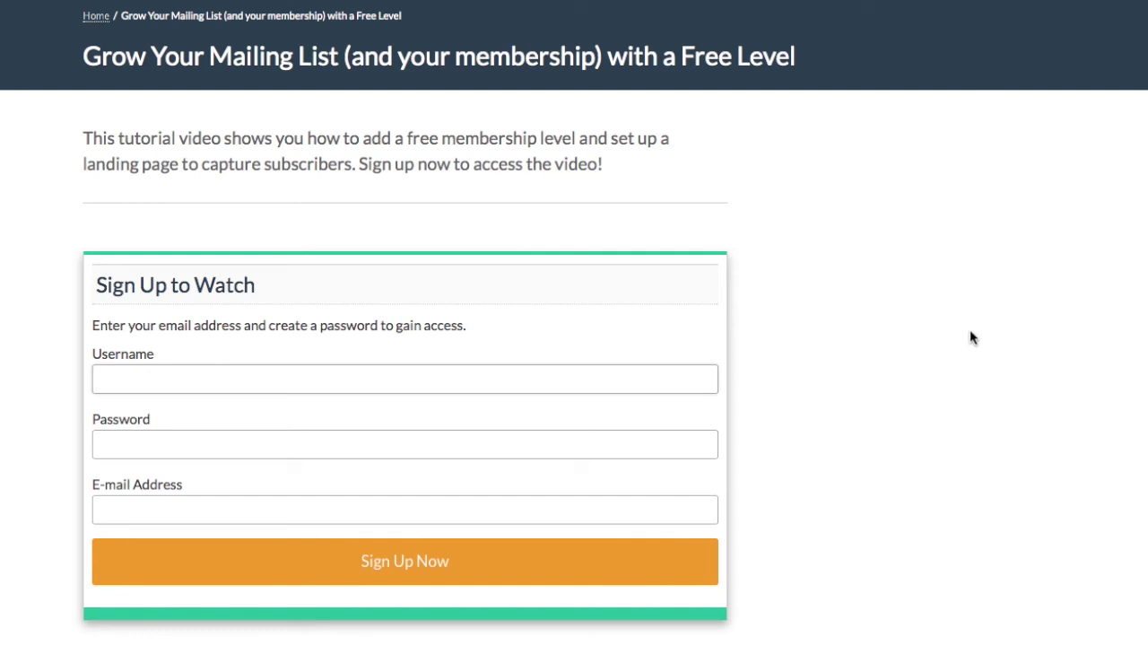
type("kimtesting")
key("Tab")
type("••••••••••")
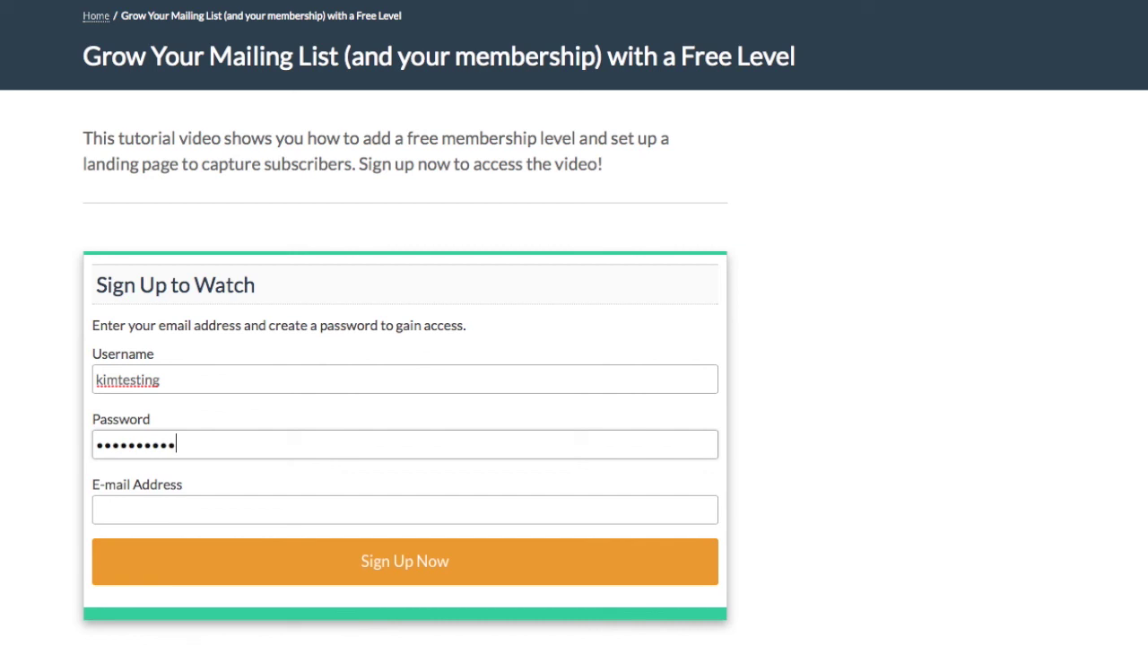
key("Tab")
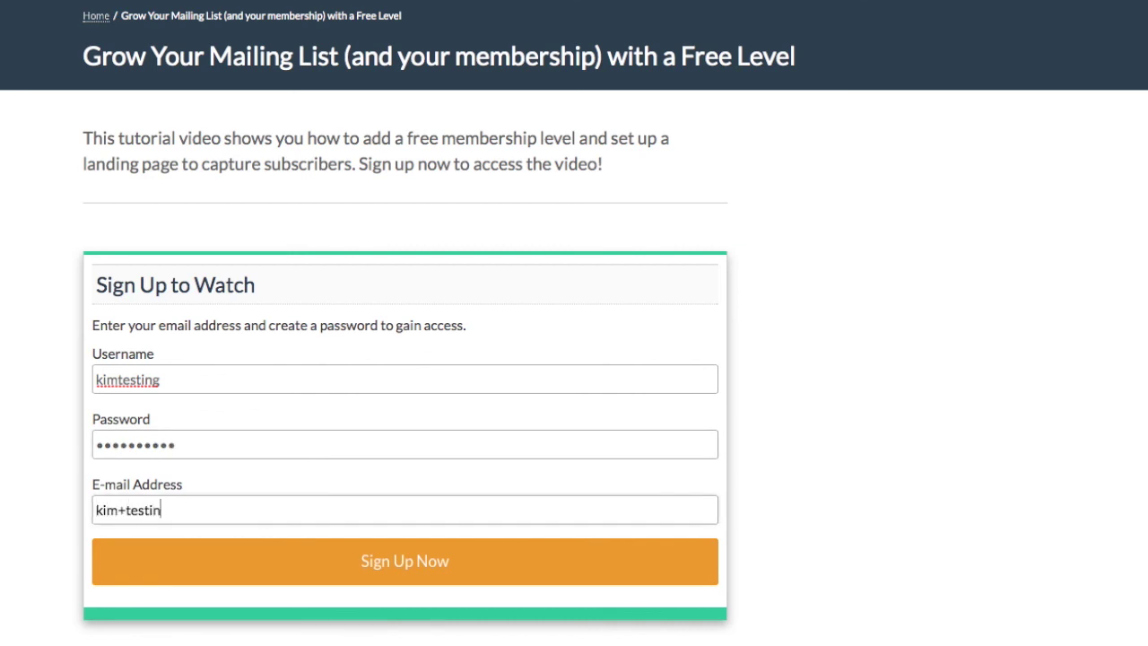
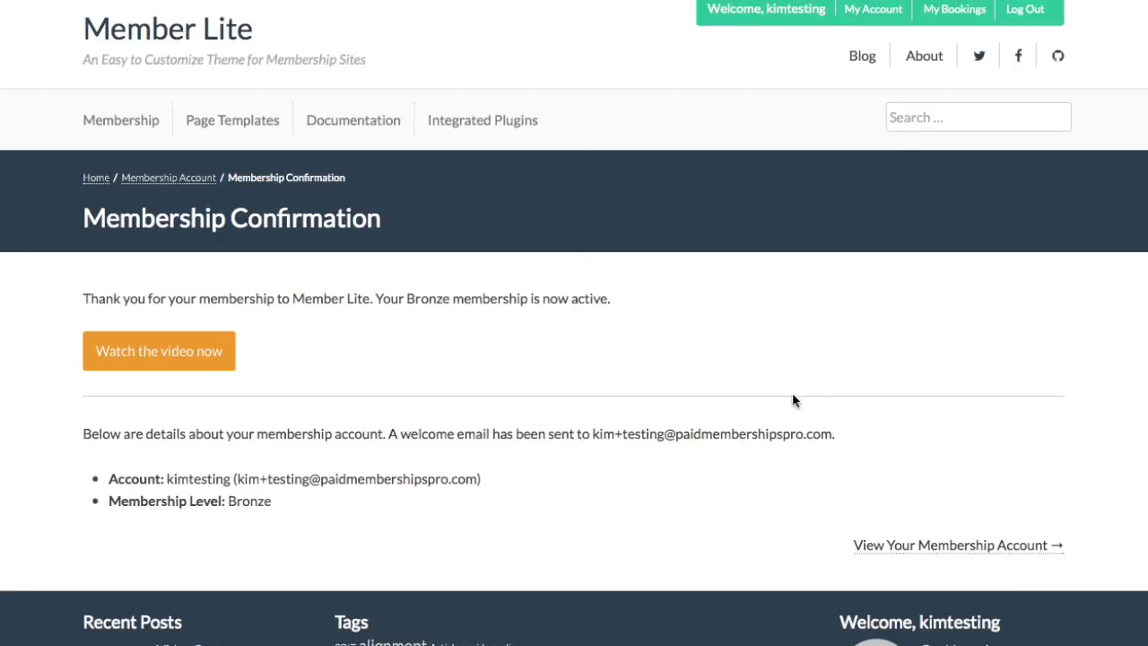
Follow the 'Watch the video now' button and scroll the landing page to the members-only video.
left_click(215, 356)
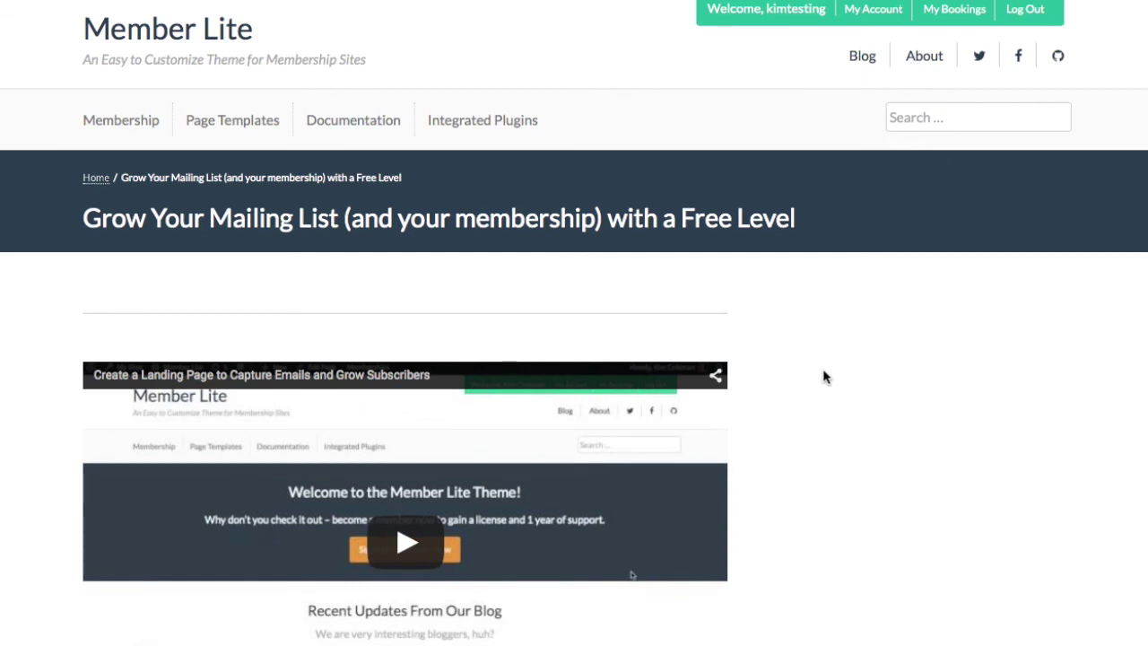
scroll(825, 376, "down", 3)
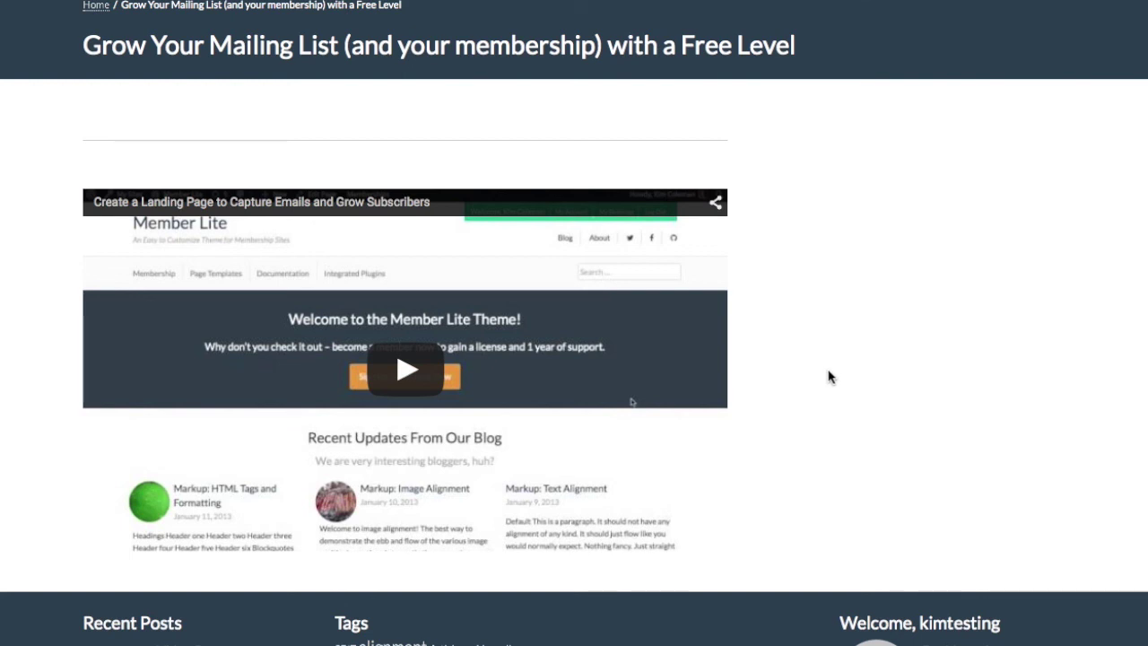
scroll(829, 376, "down", 1)
scroll(829, 376, "up", 3)
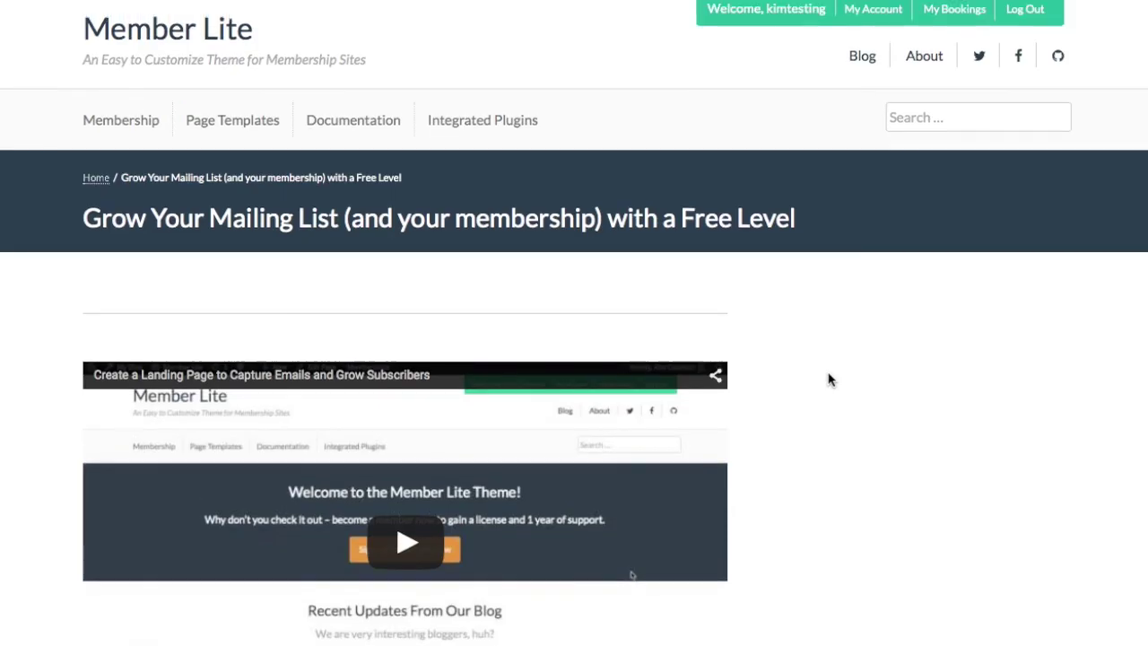